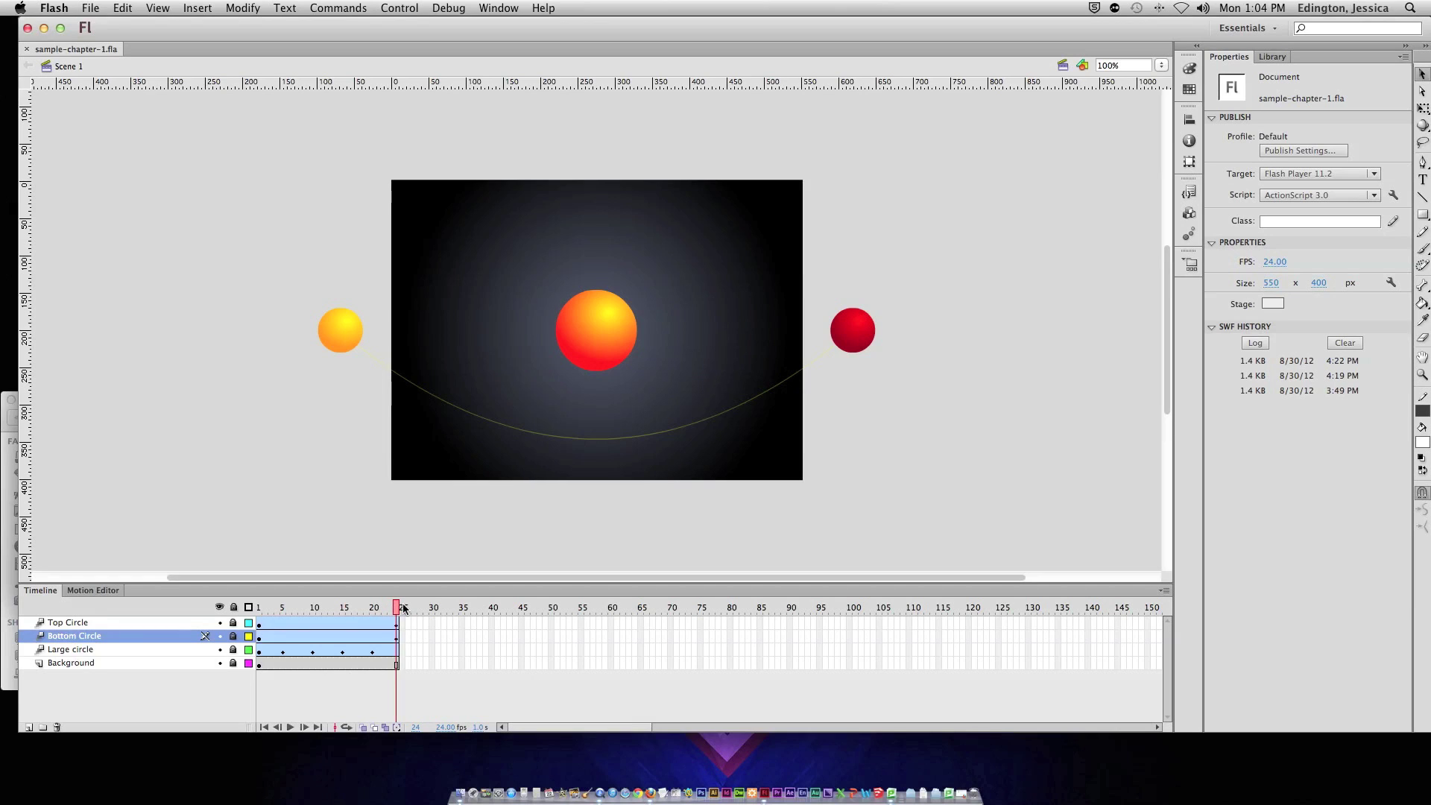
# Scrub the timeline back to frame 4 and expand the collapsed side panels.
pyautogui.moveTo(402, 605)
pyautogui.mouseDown()
pyautogui.moveTo(275, 610)
pyautogui.moveTo(401, 613)
pyautogui.mouseUp()
pyautogui.click(1200, 46)
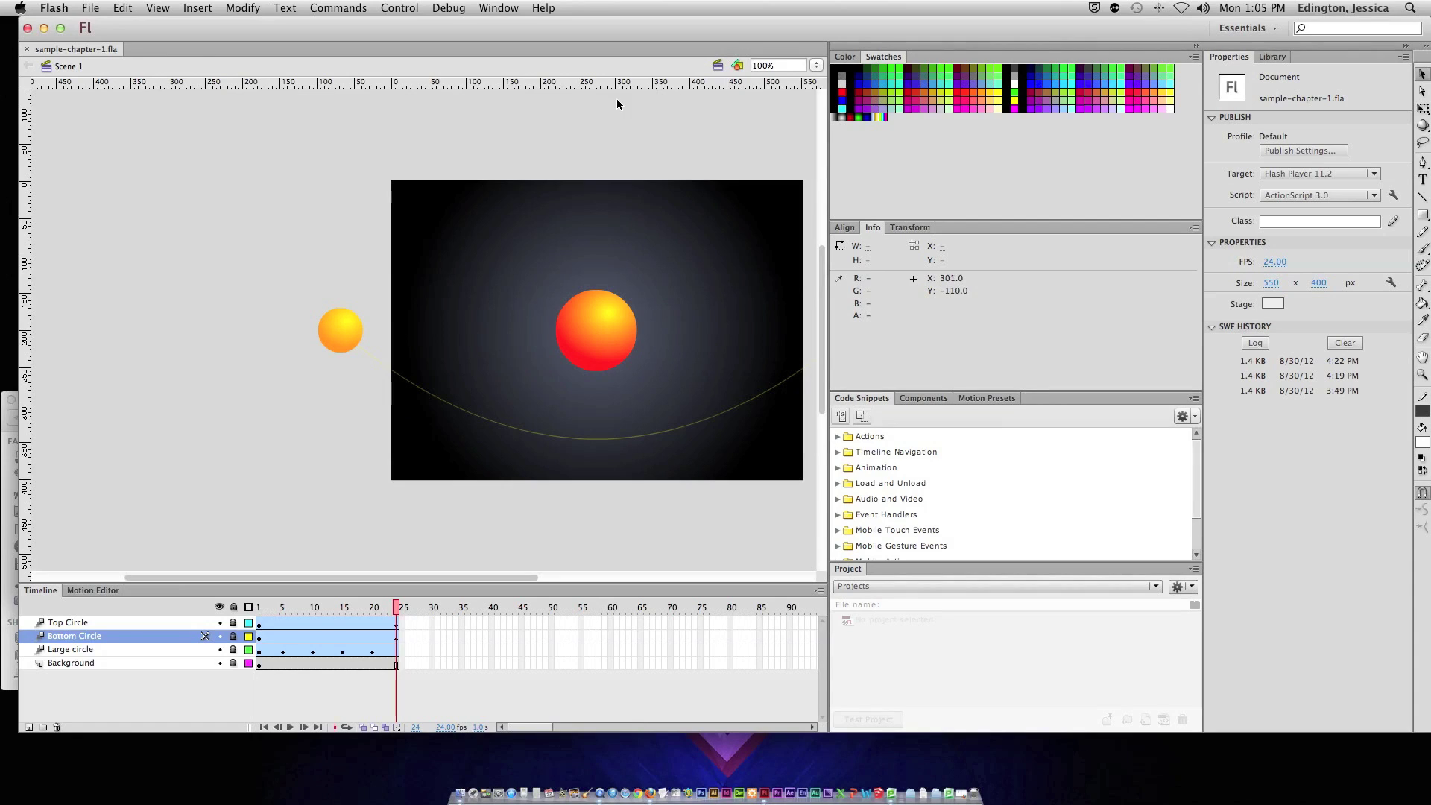
pyautogui.click(492, 9)
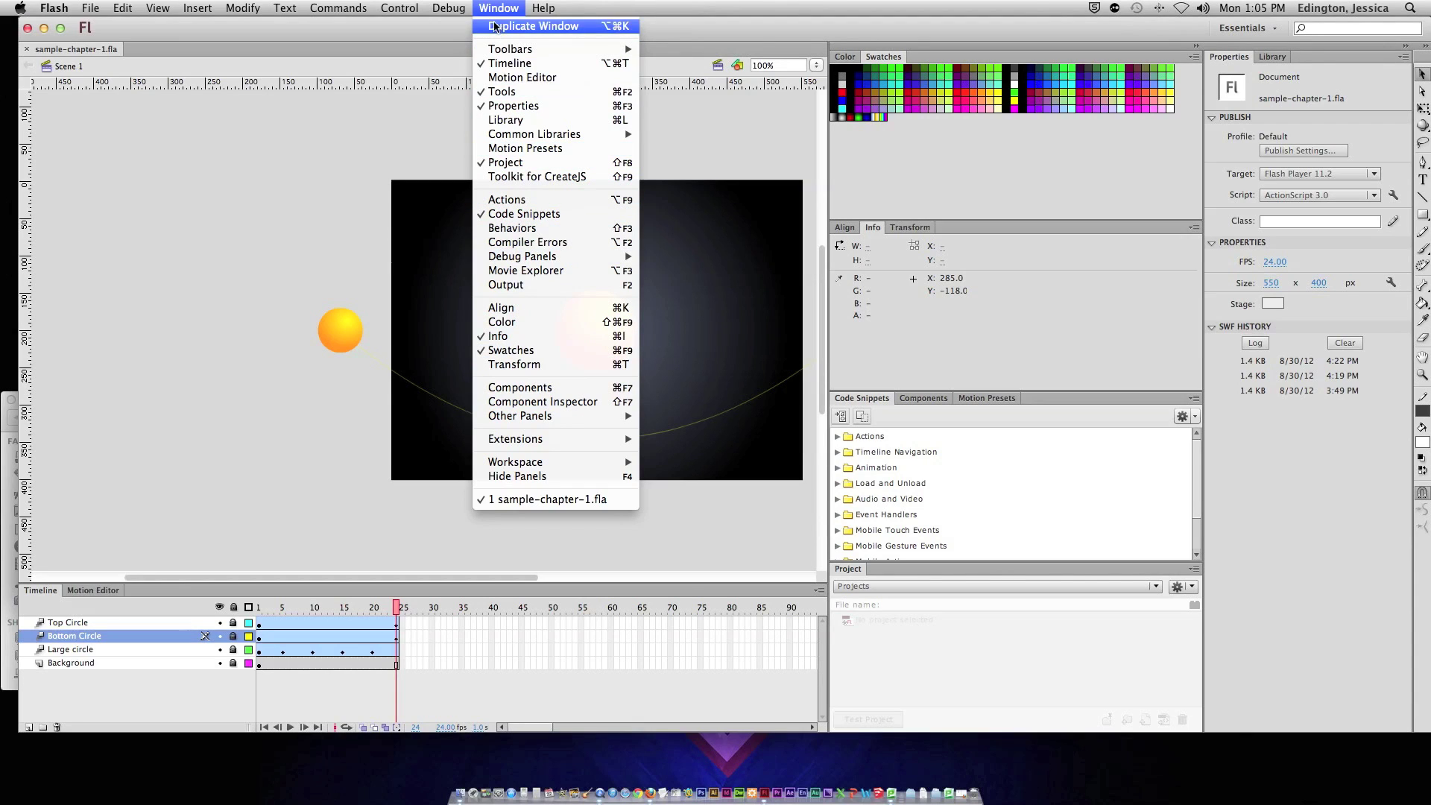
pyautogui.click(490, 93)
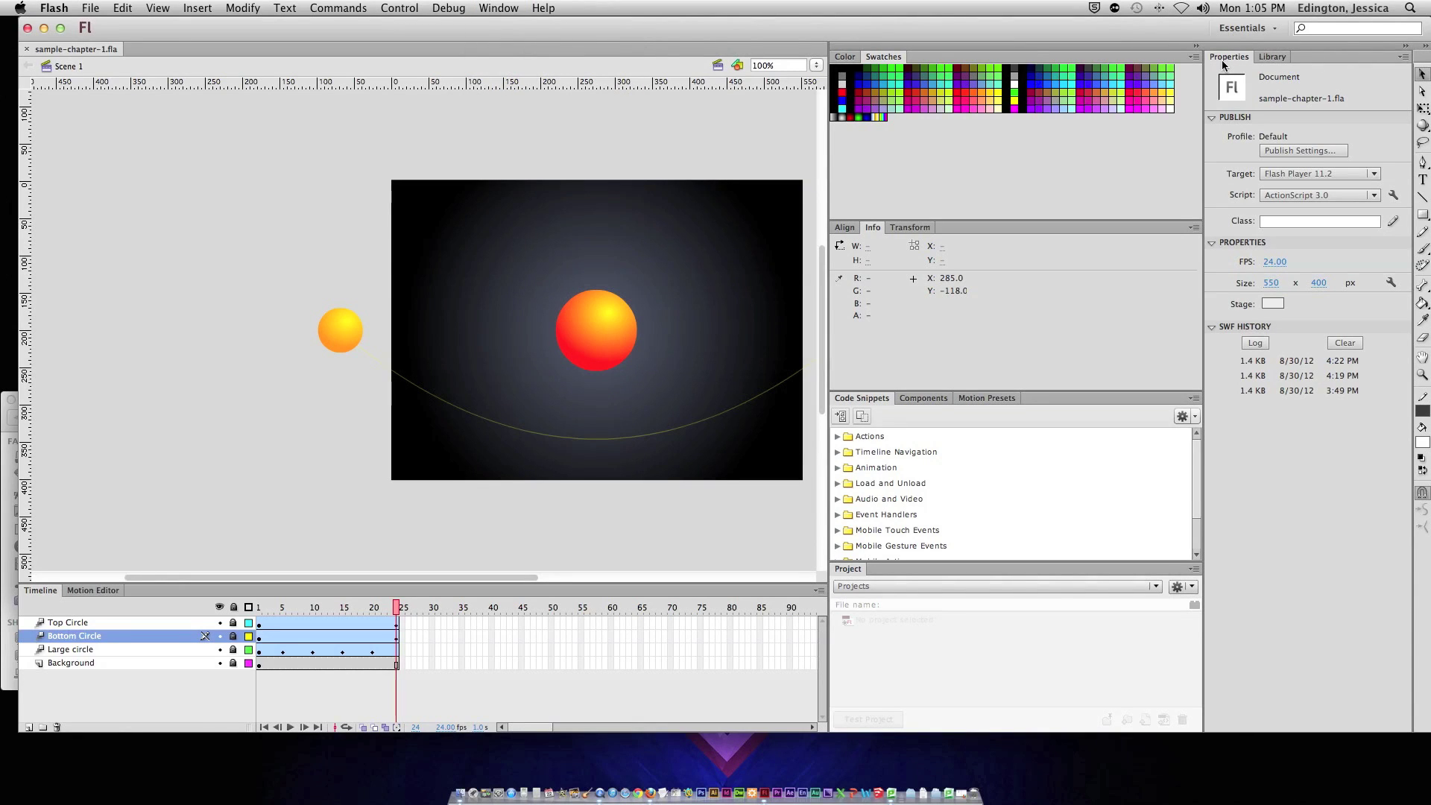
# Browse the Library and Properties tabs, then preview the Color, Swatches and Align panels.
pyautogui.click(1265, 57)
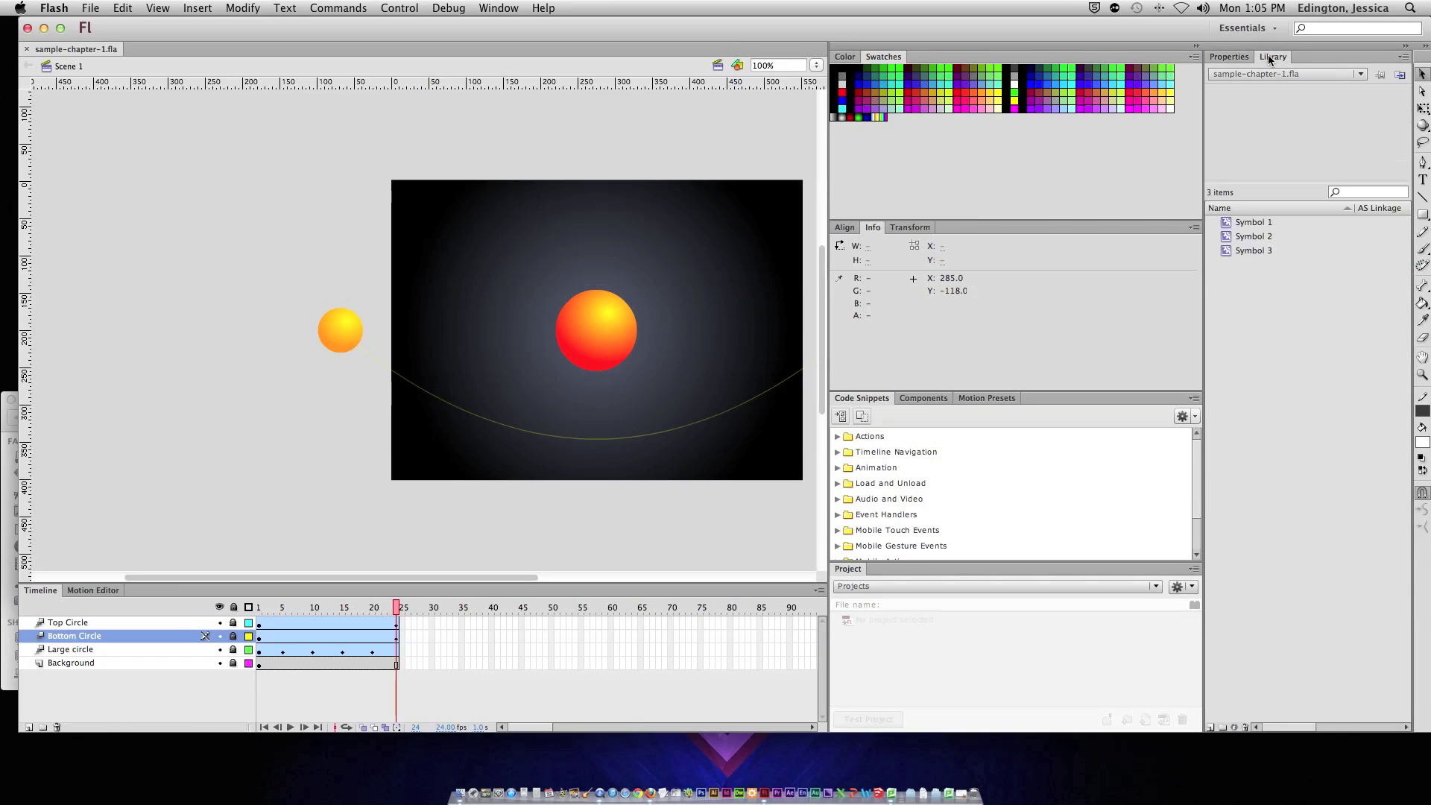
pyautogui.click(1240, 57)
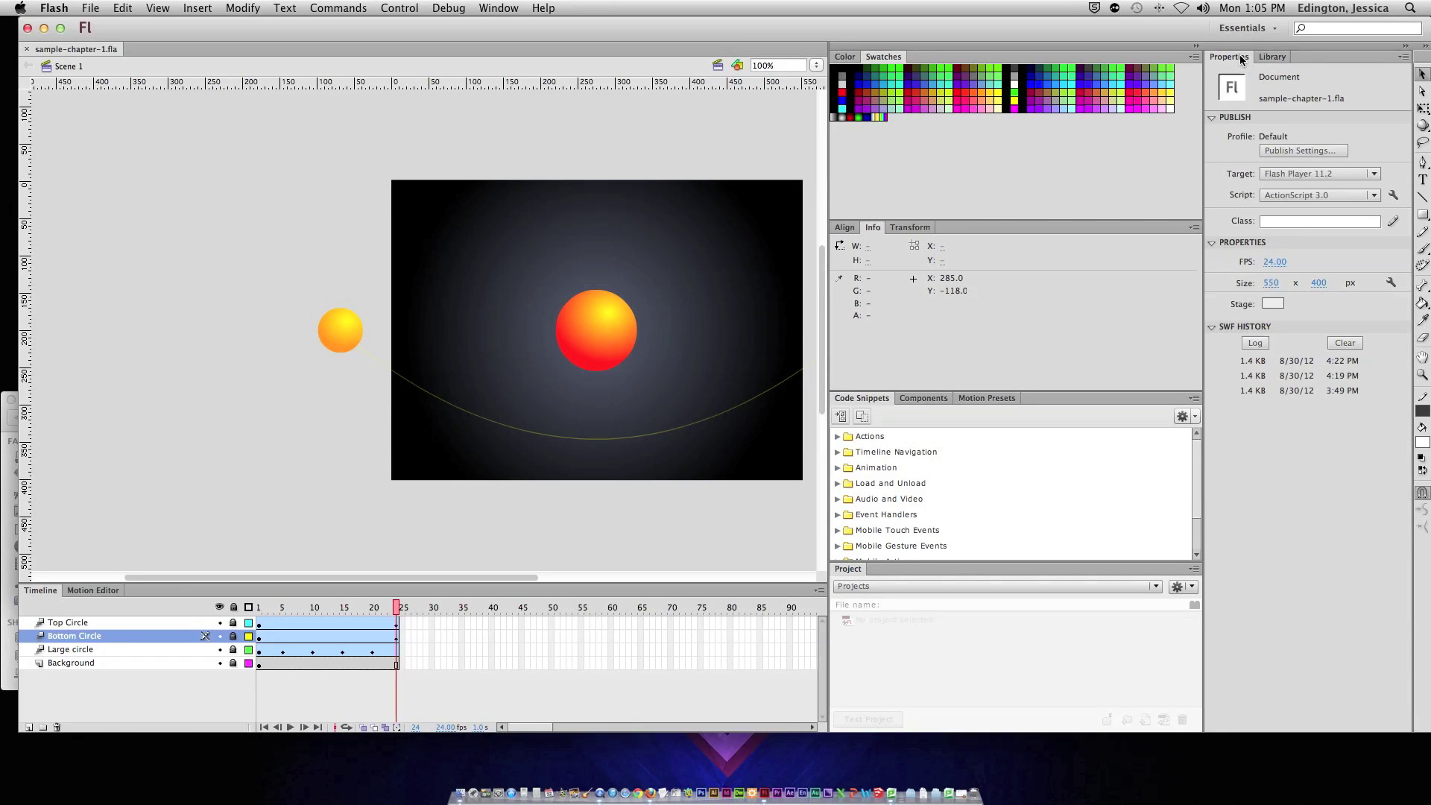
pyautogui.click(1196, 47)
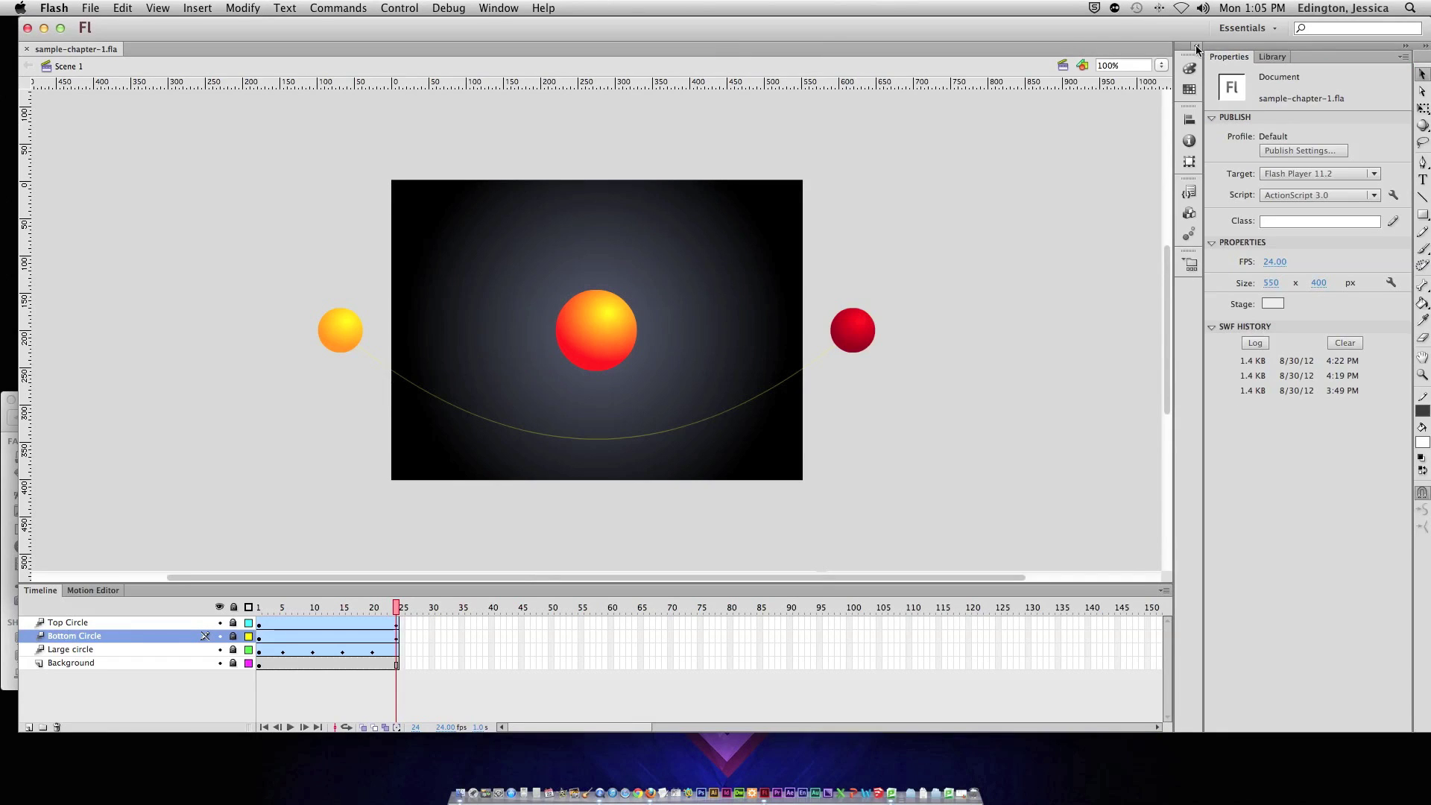
pyautogui.click(1194, 65)
pyautogui.click(1195, 66)
pyautogui.click(1194, 91)
pyautogui.click(1194, 92)
pyautogui.click(1191, 121)
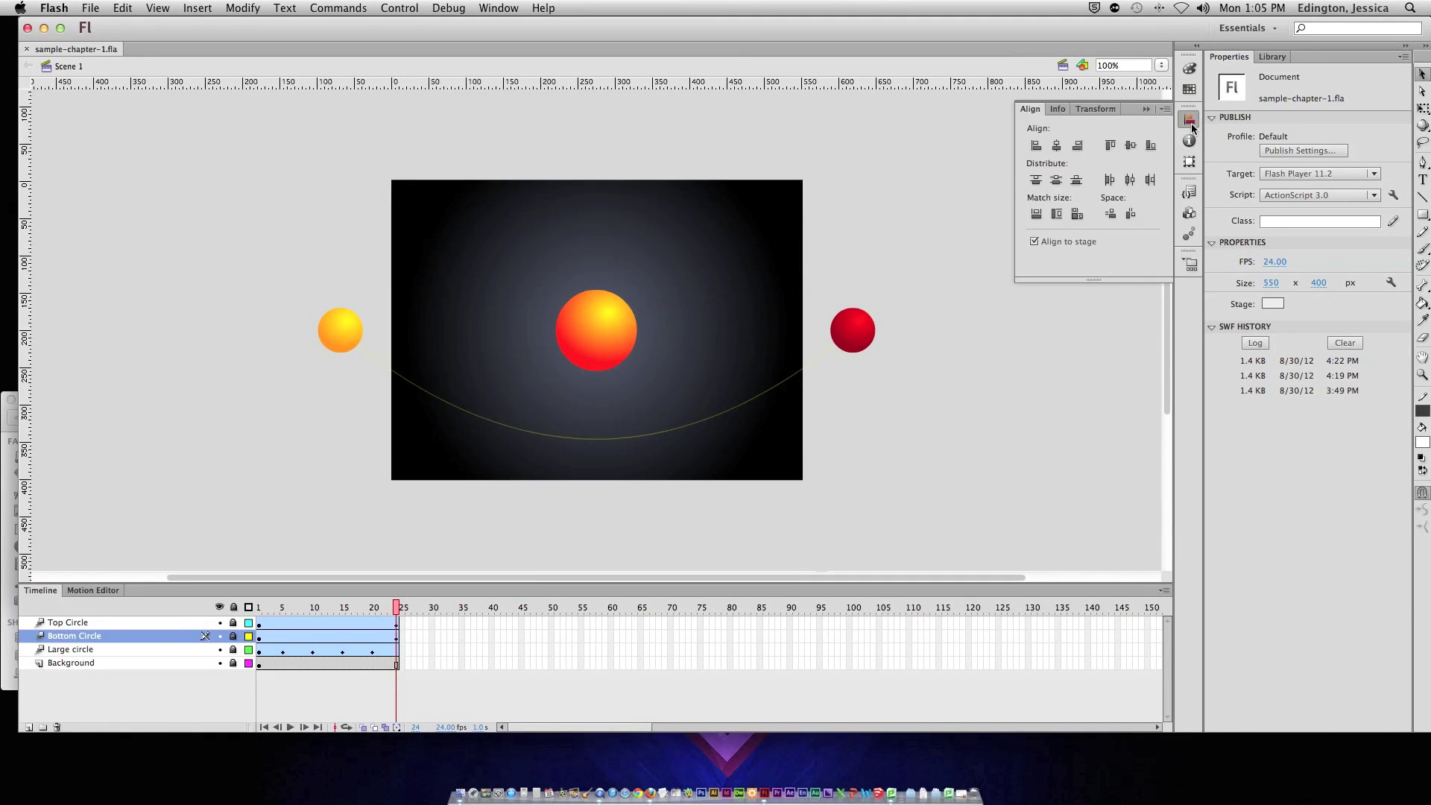
pyautogui.click(1191, 123)
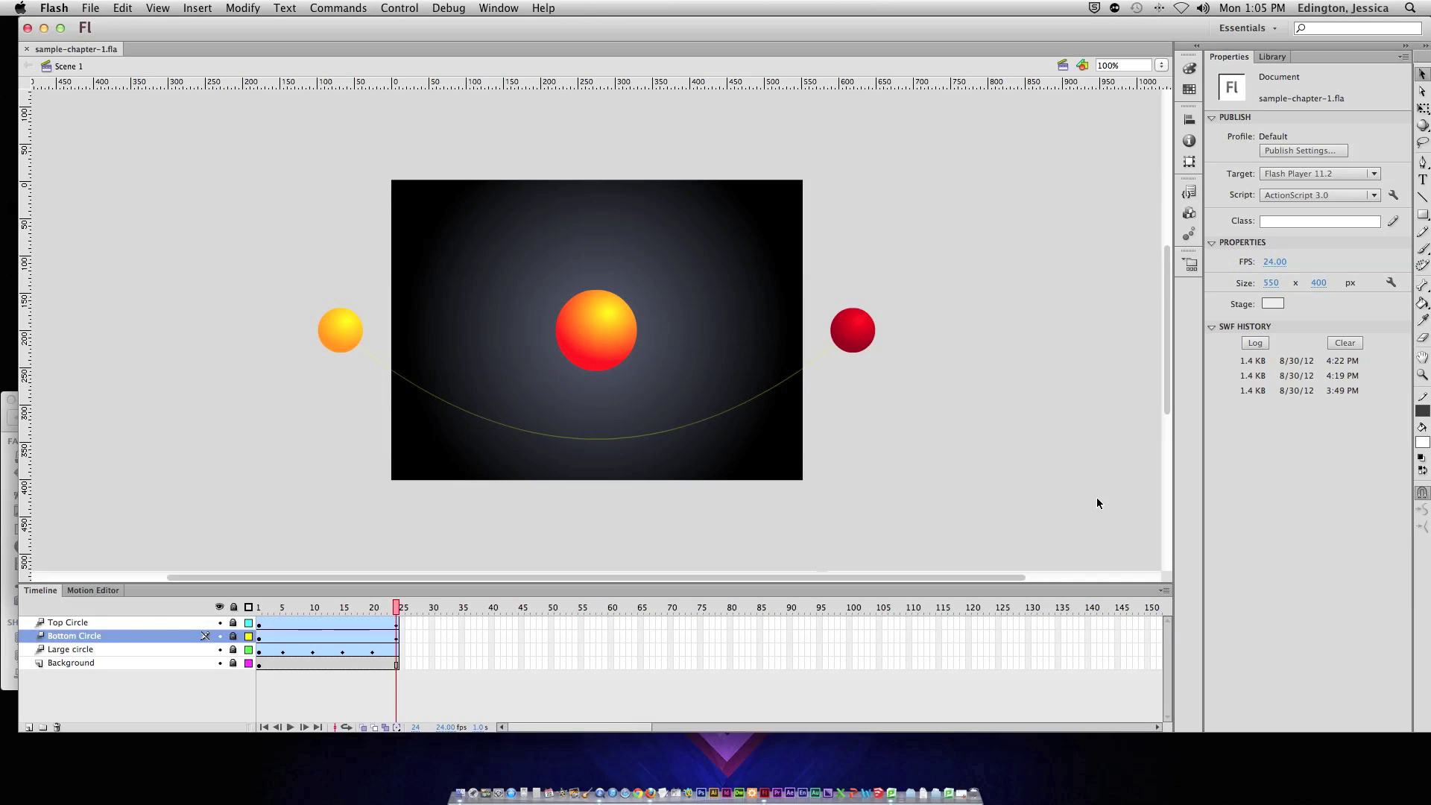
# Look through the Window menu's workspace choices without selecting one.
pyautogui.click(497, 8)
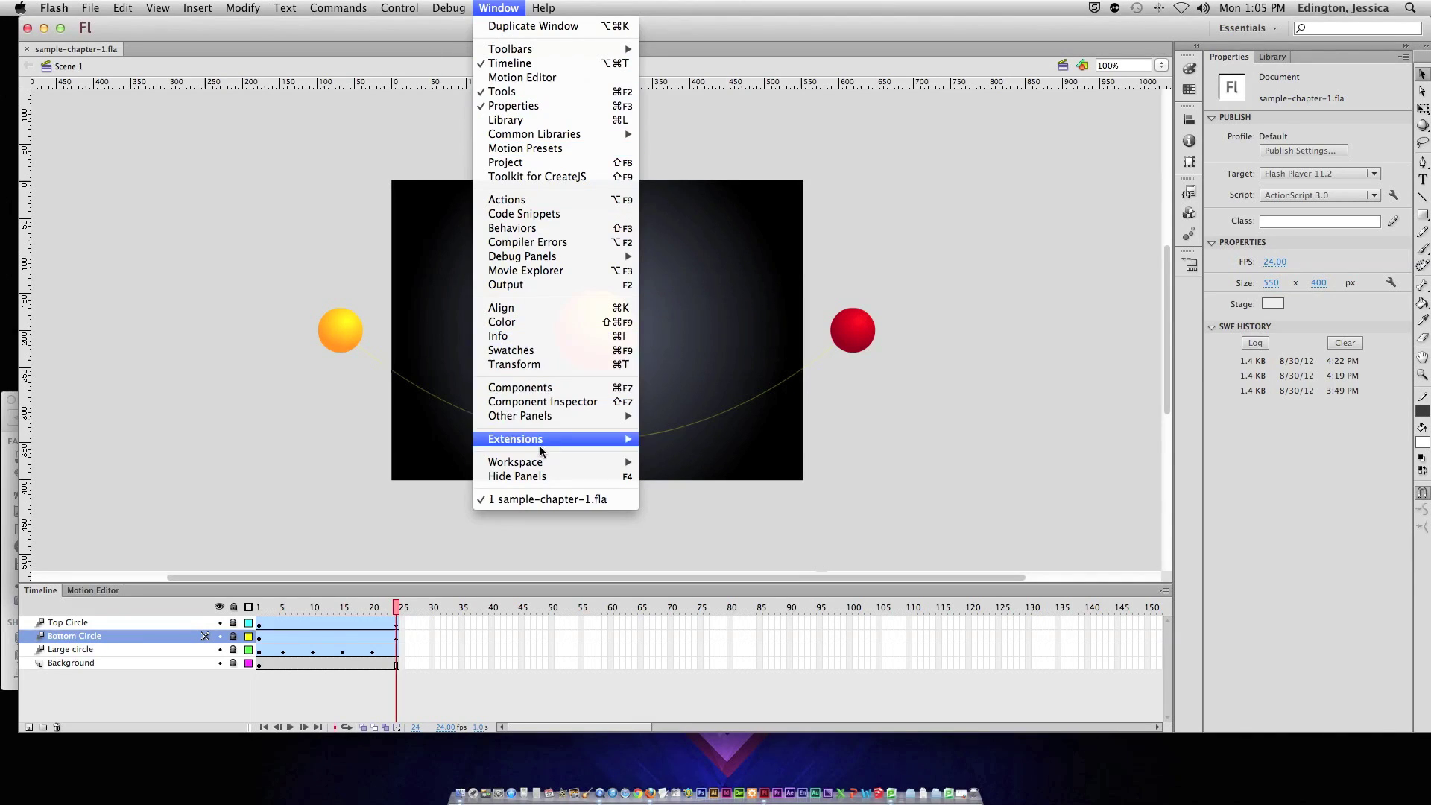
pyautogui.moveTo(542, 463)
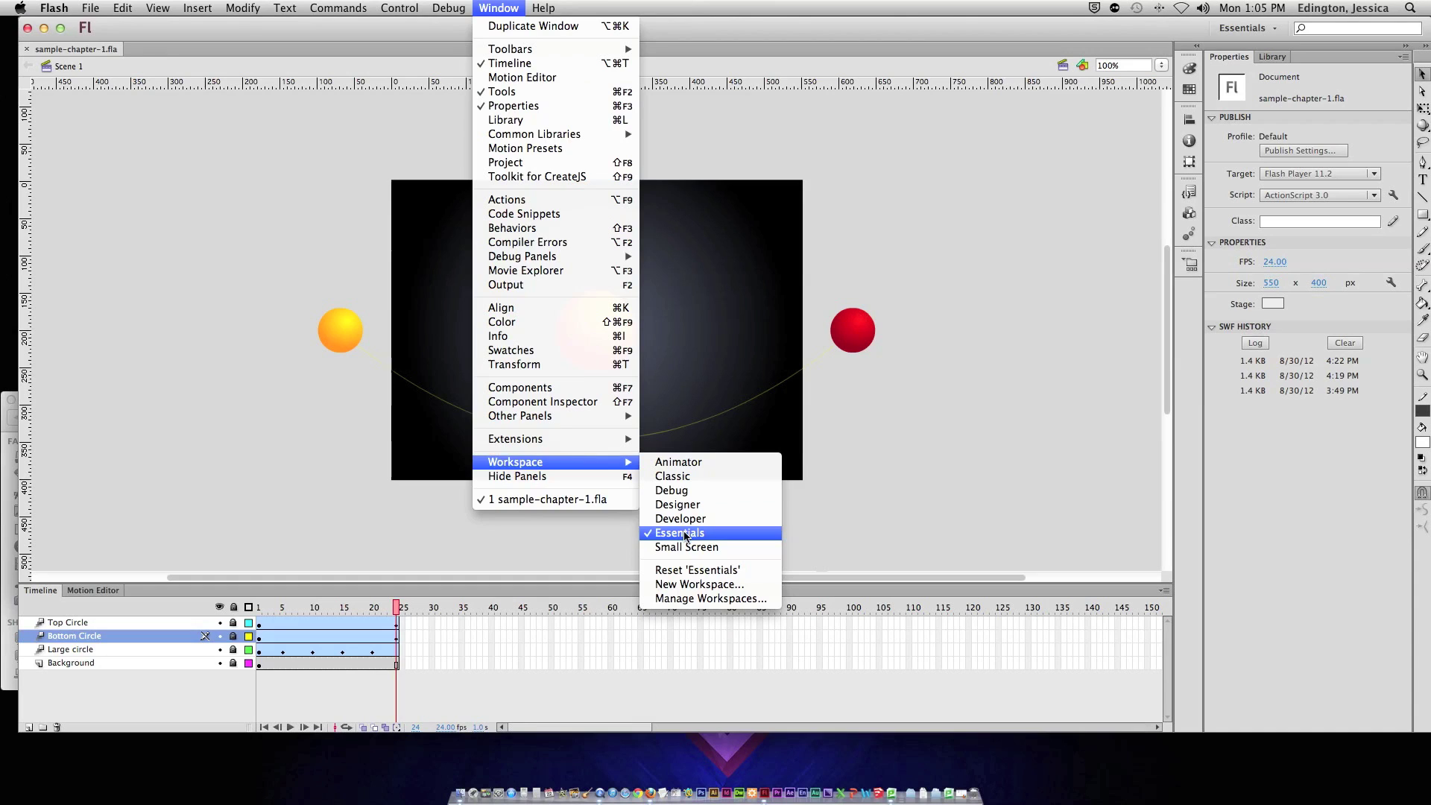
pyautogui.click(939, 488)
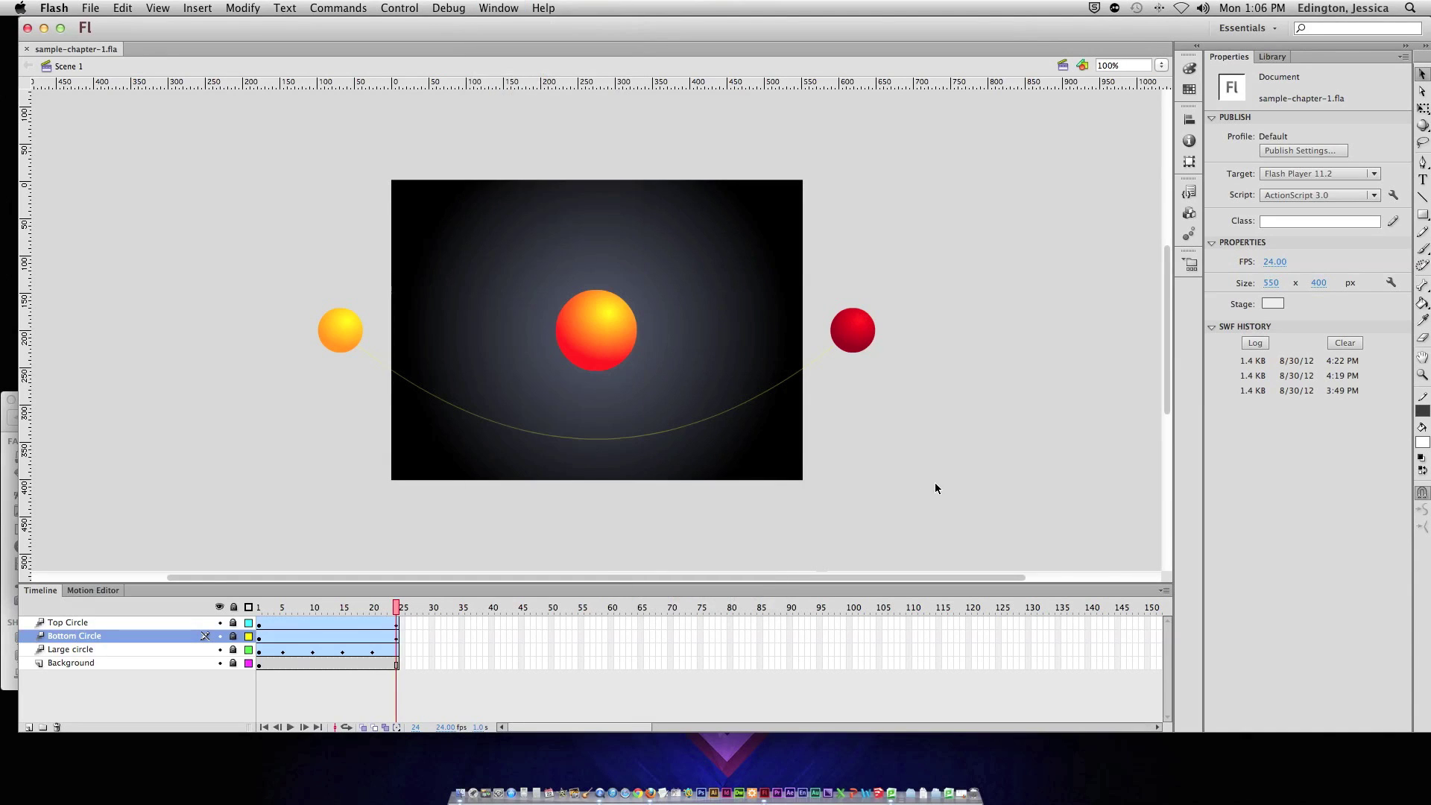
# Expand the panels, dock Swatches at the left edge, and float then close Info.
pyautogui.click(1196, 44)
pyautogui.moveTo(887, 57); pyautogui.dragTo(26, 179)
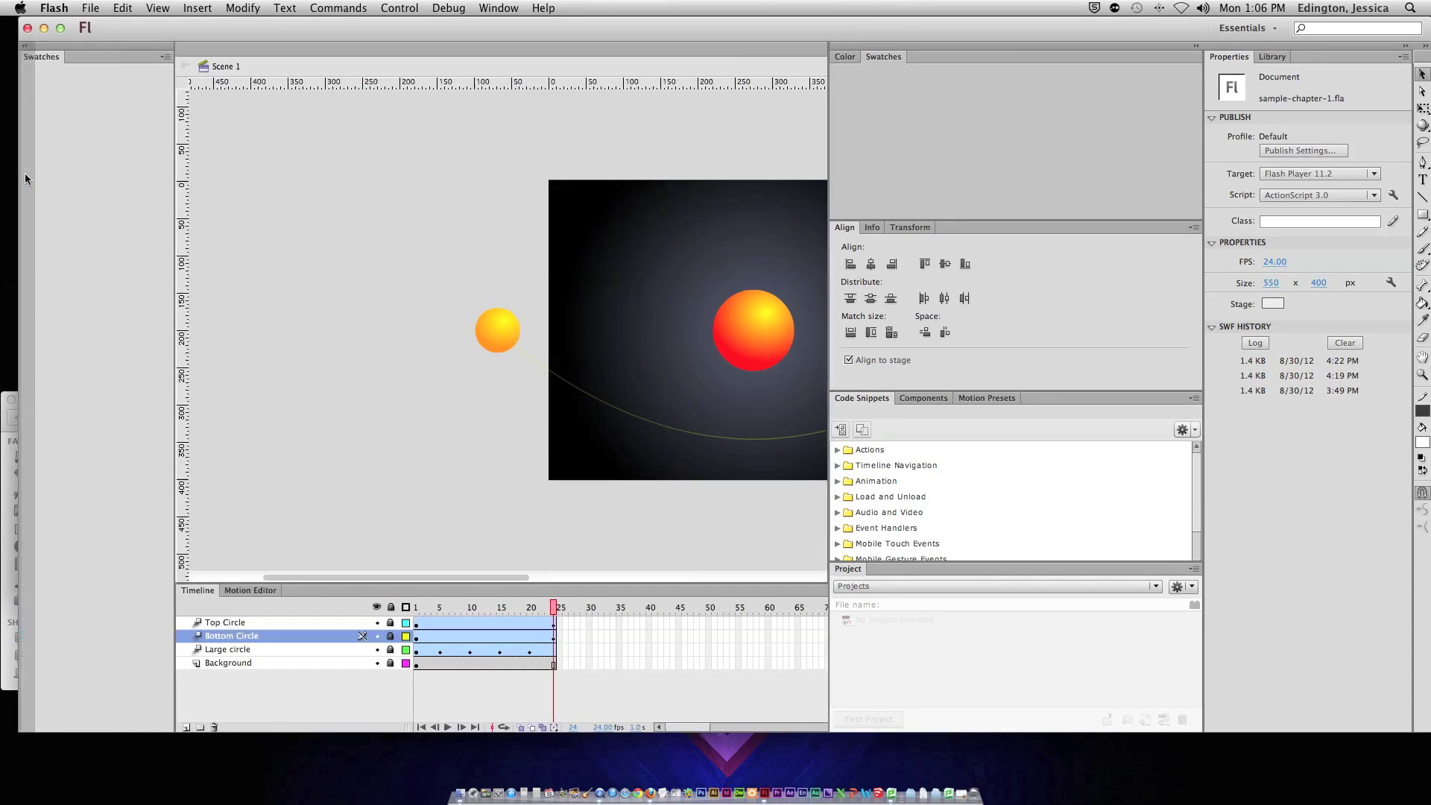
pyautogui.click(872, 261)
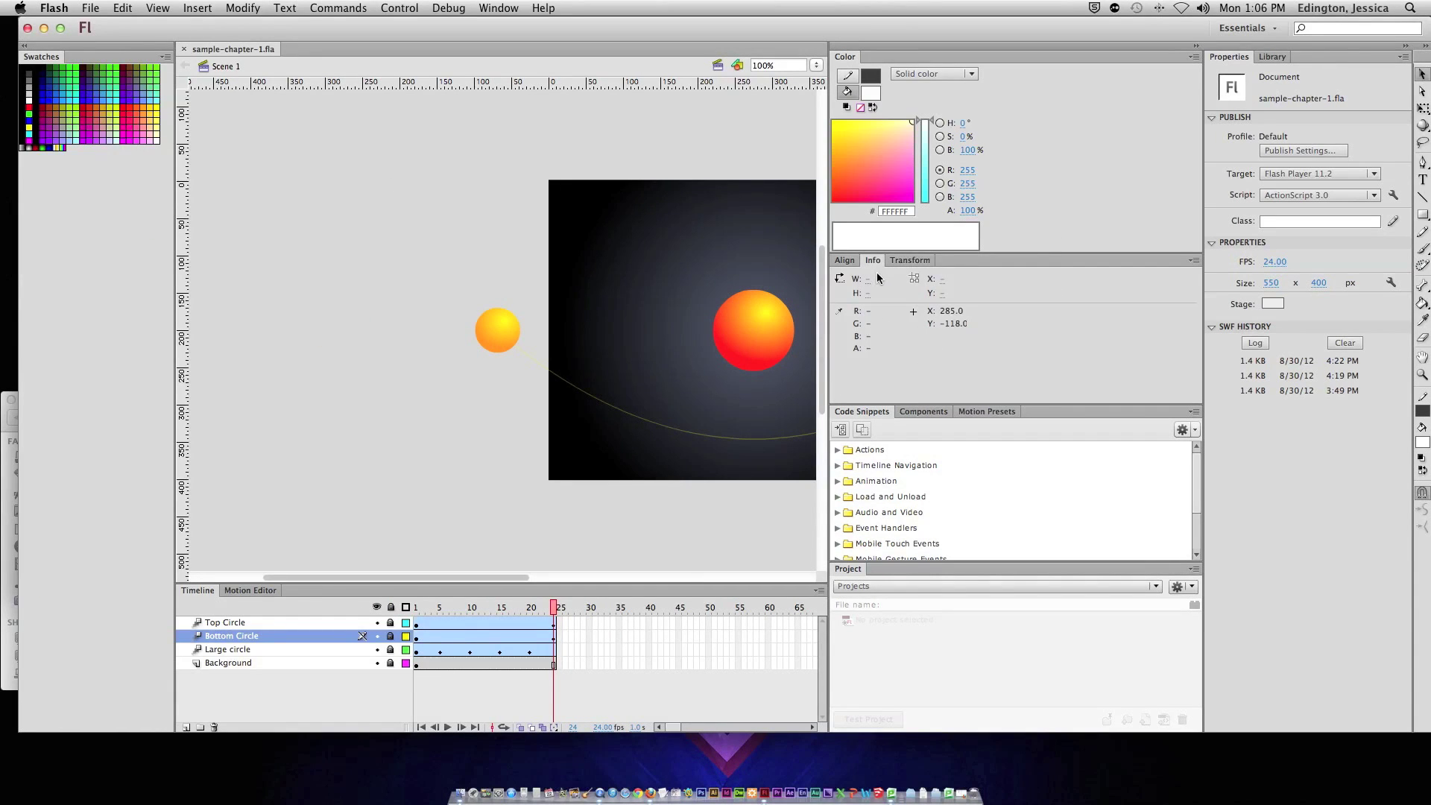
pyautogui.moveTo(874, 263); pyautogui.dragTo(253, 275)
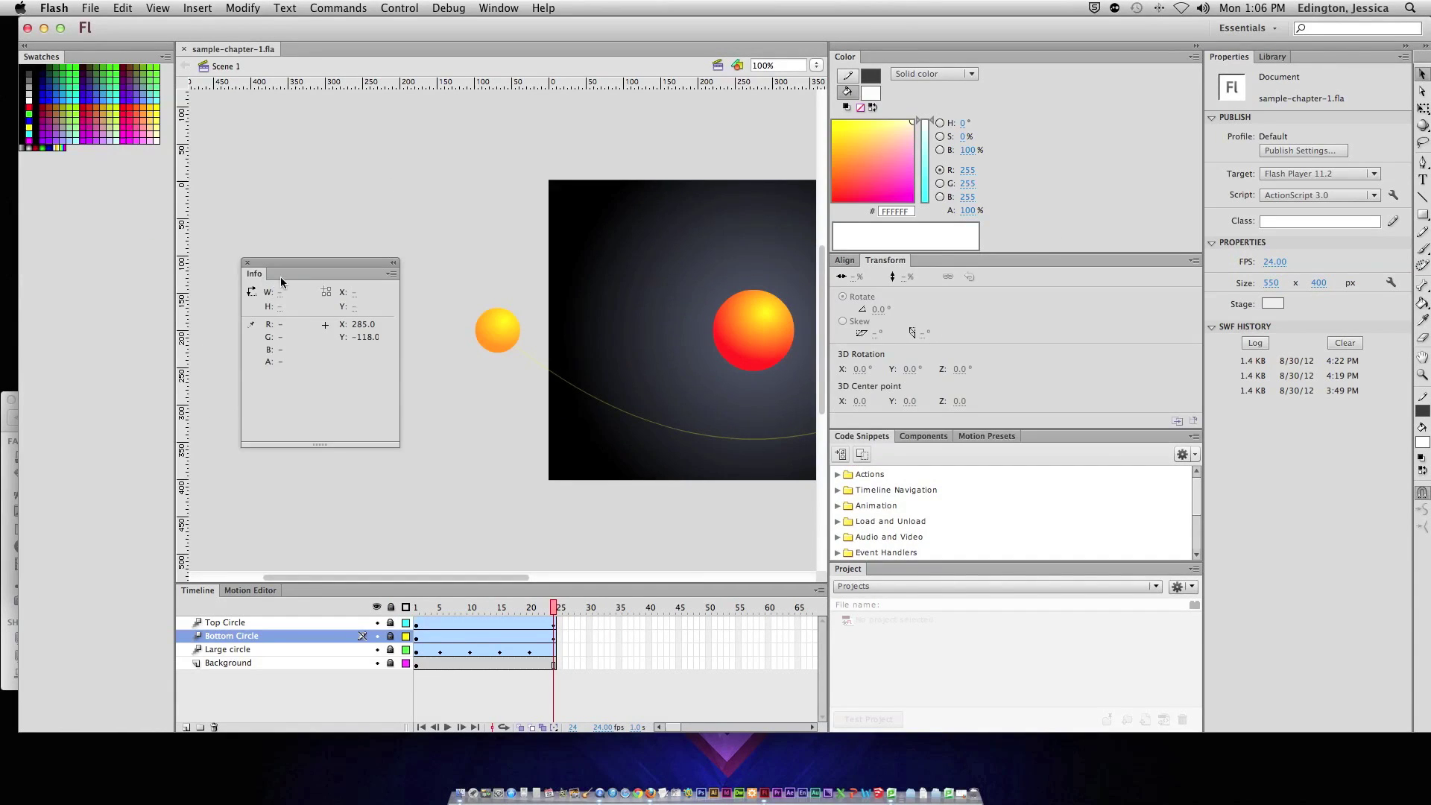
pyautogui.click(246, 262)
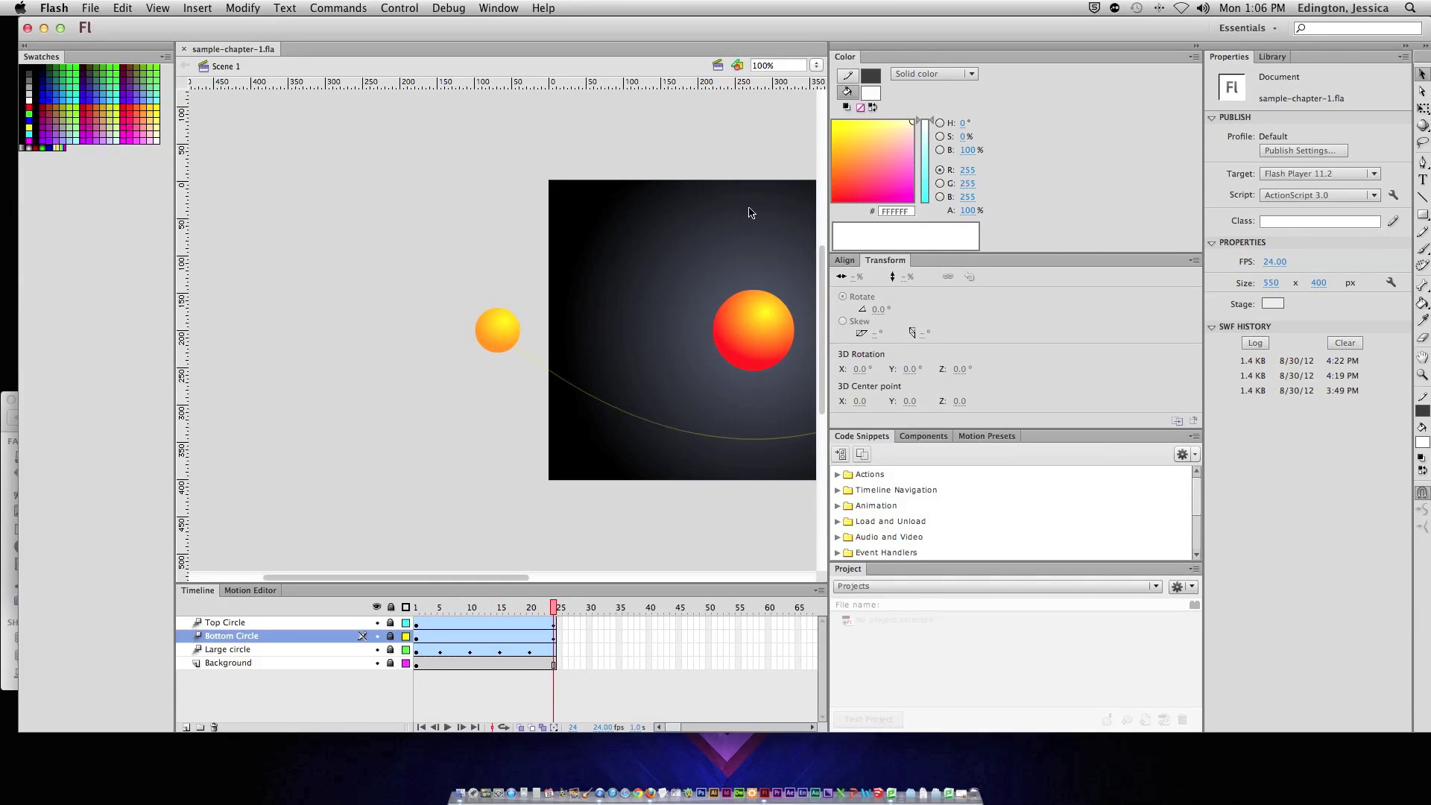
# Reset the Essentials workspace from the Window menu to restore its default panel layout.
pyautogui.click(494, 9)
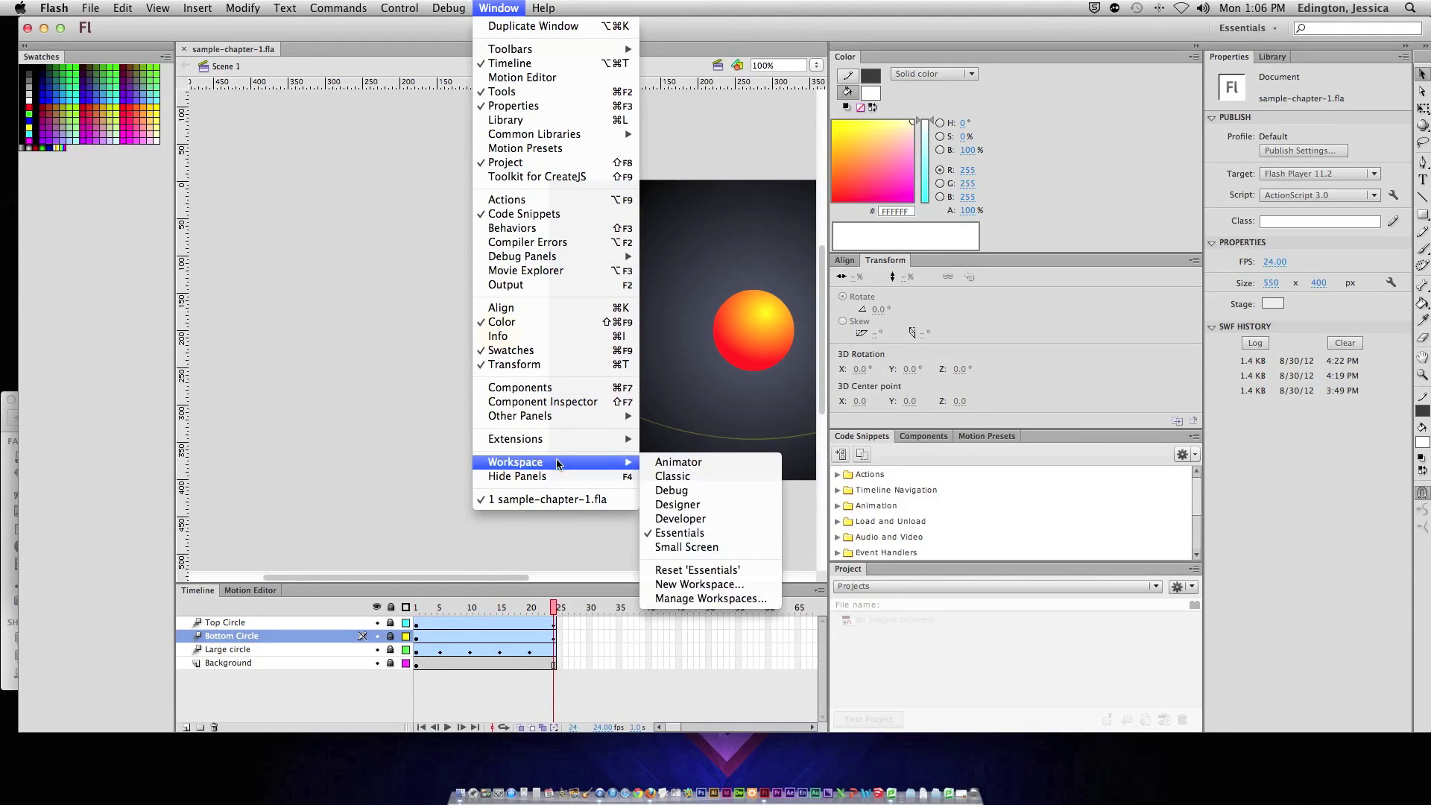
pyautogui.click(710, 570)
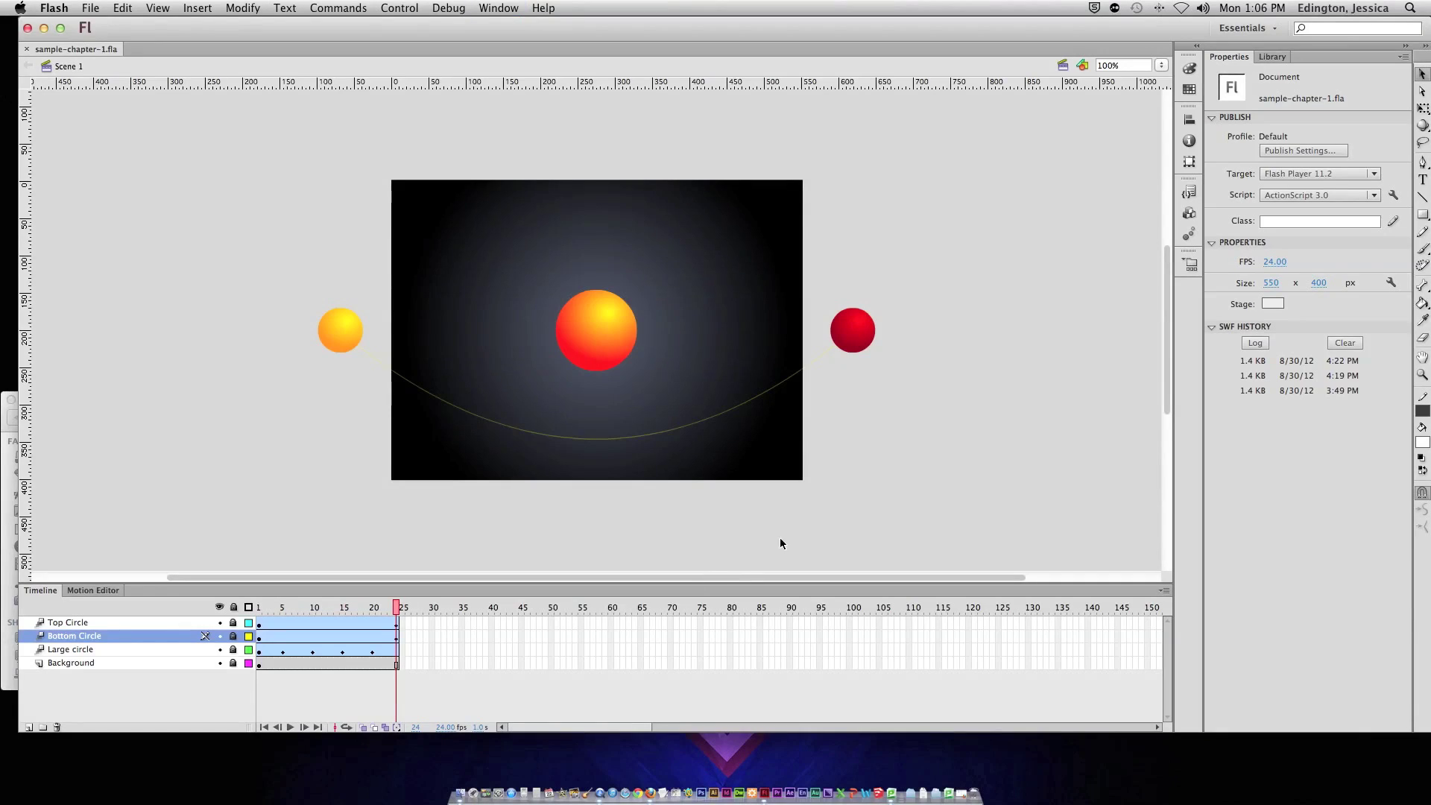
pyautogui.click(1258, 30)
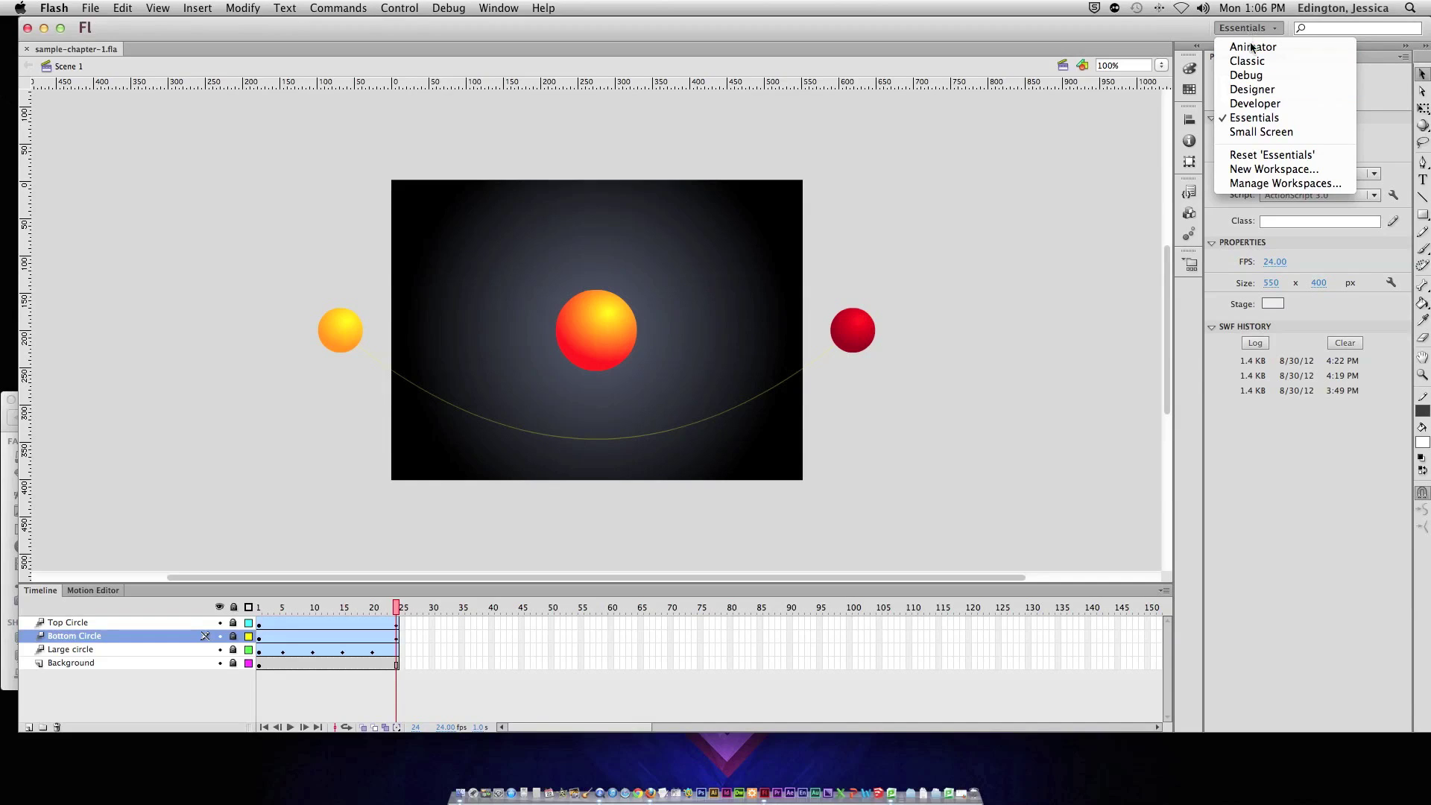
pyautogui.click(1241, 29)
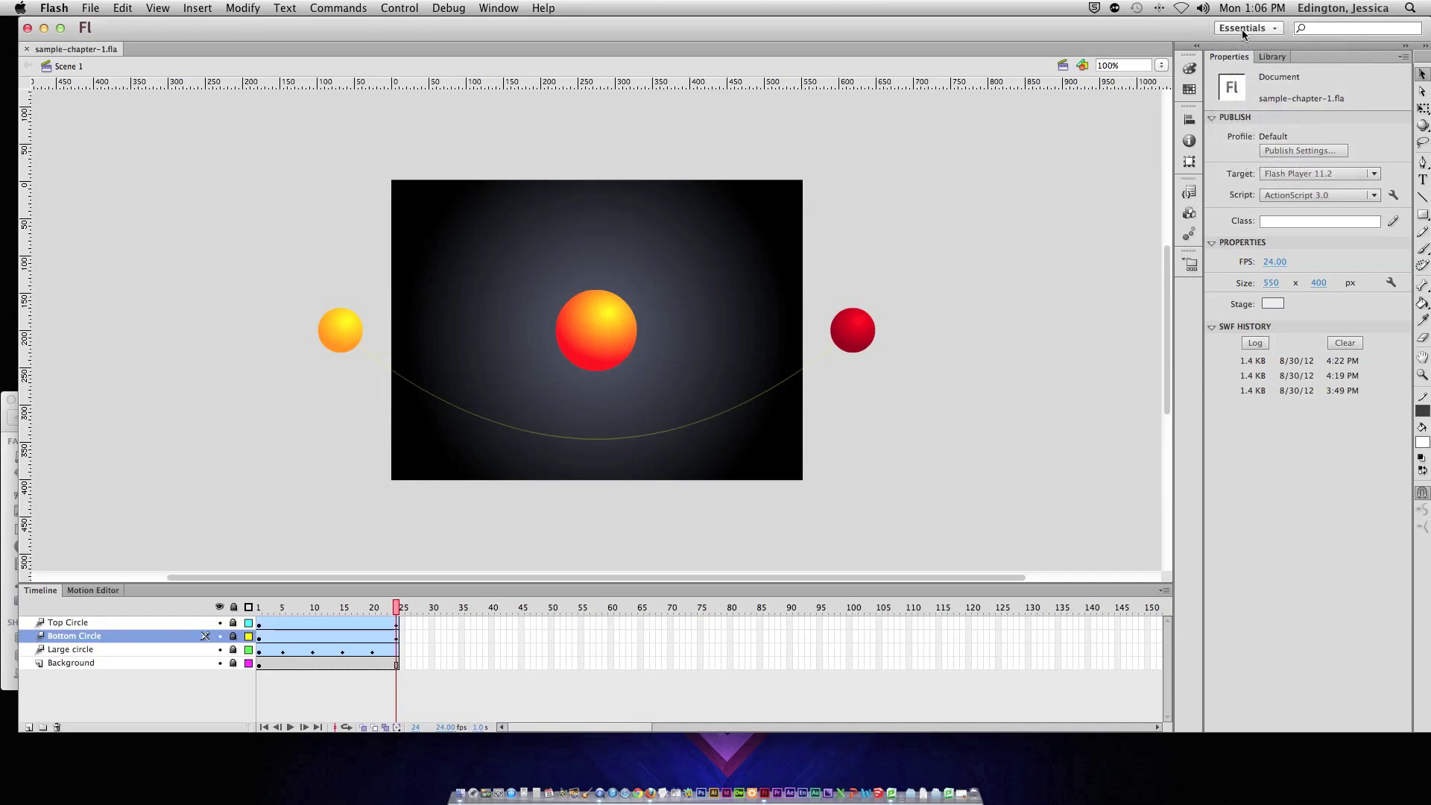
pyautogui.click(1194, 49)
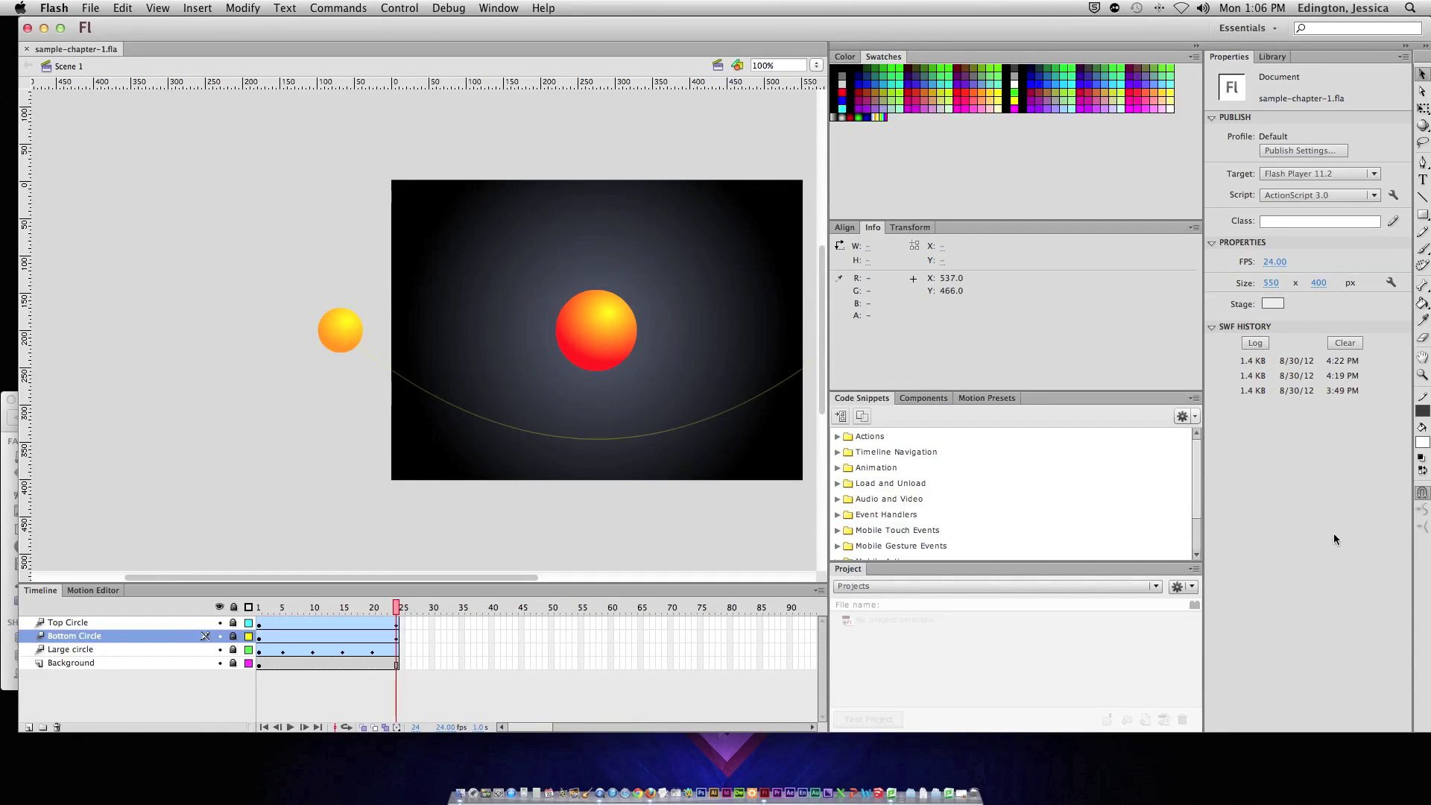
# Set the stage zoom to Fit in Window and raise the stage/Timeline divider.
pyautogui.click(817, 65)
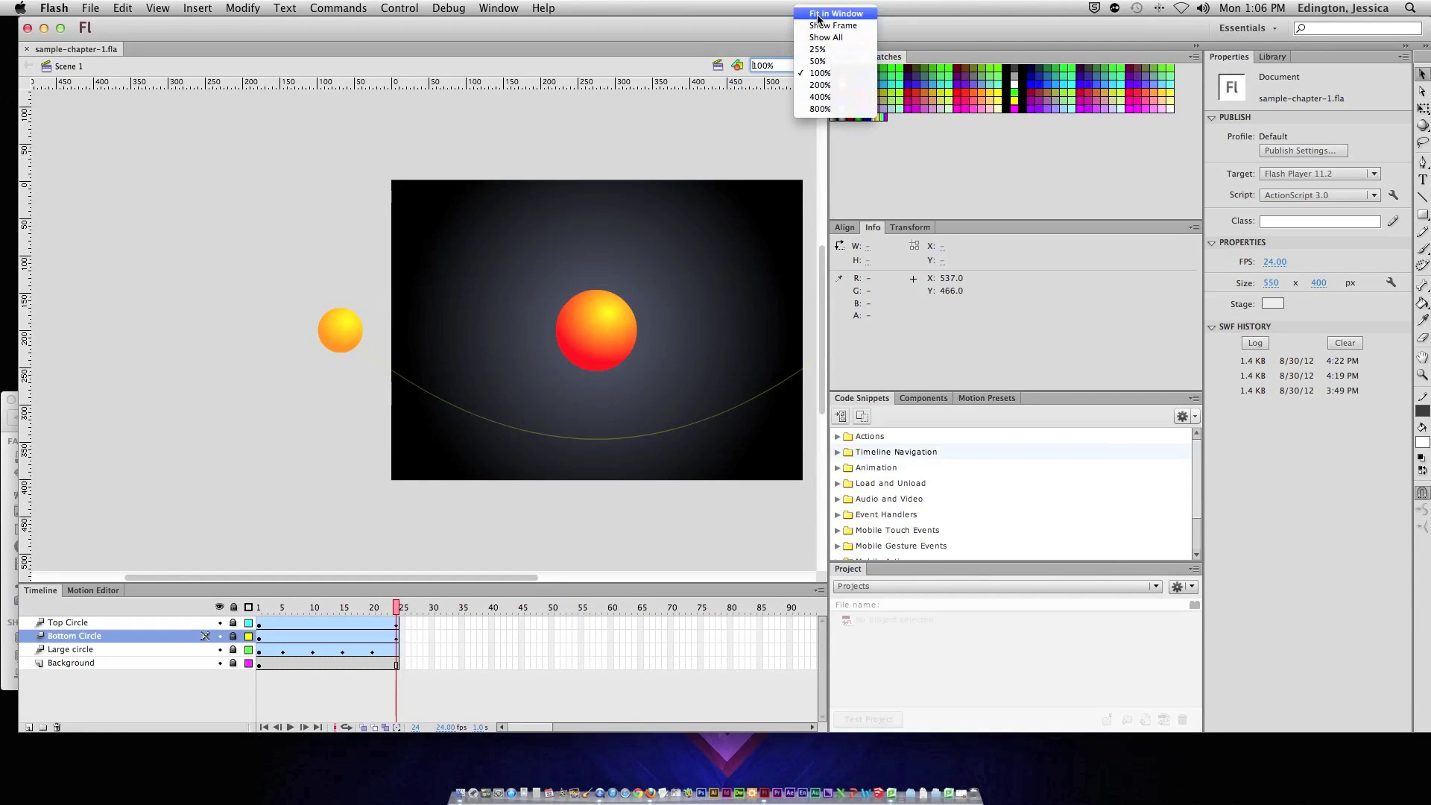
pyautogui.click(818, 14)
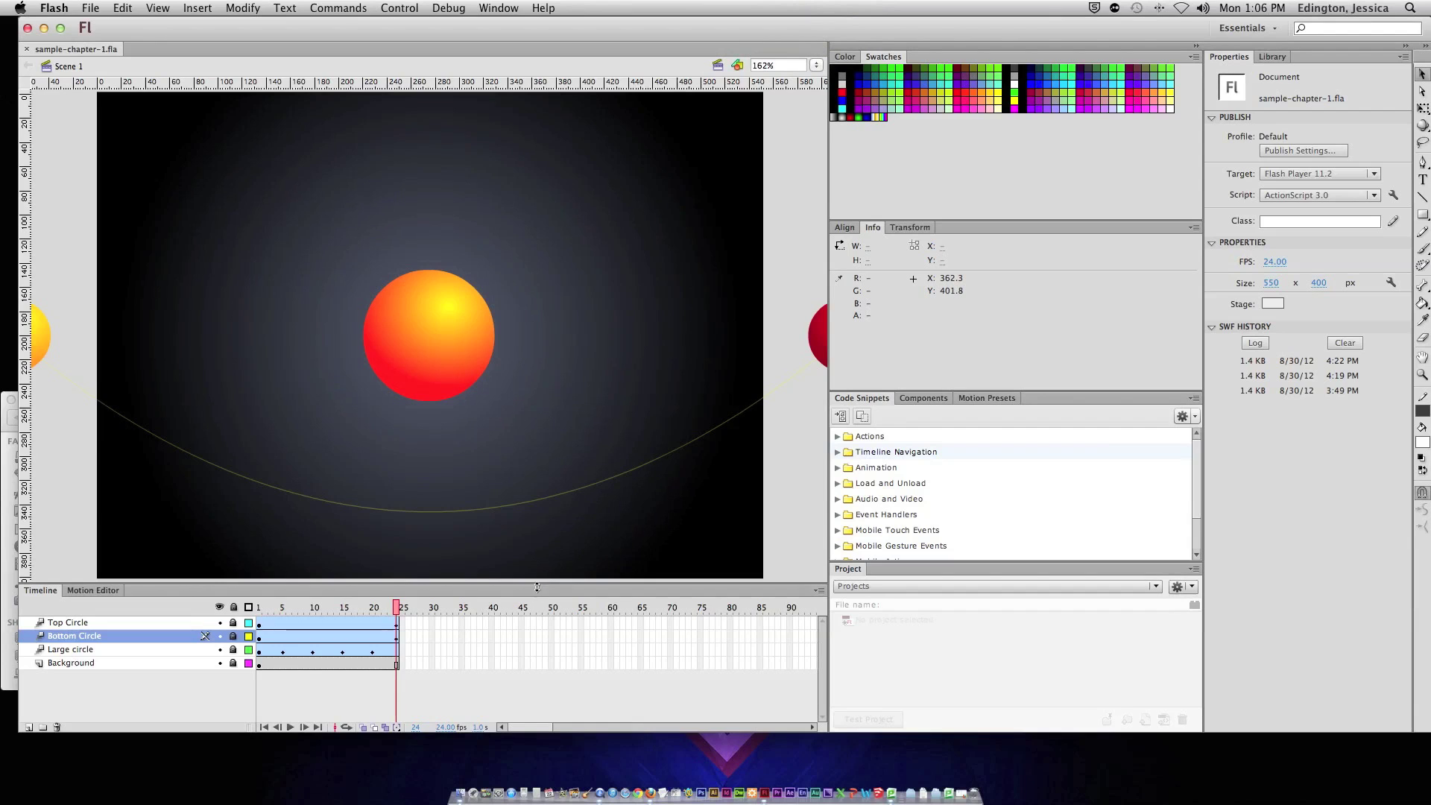
pyautogui.moveTo(538, 584); pyautogui.dragTo(545, 470)
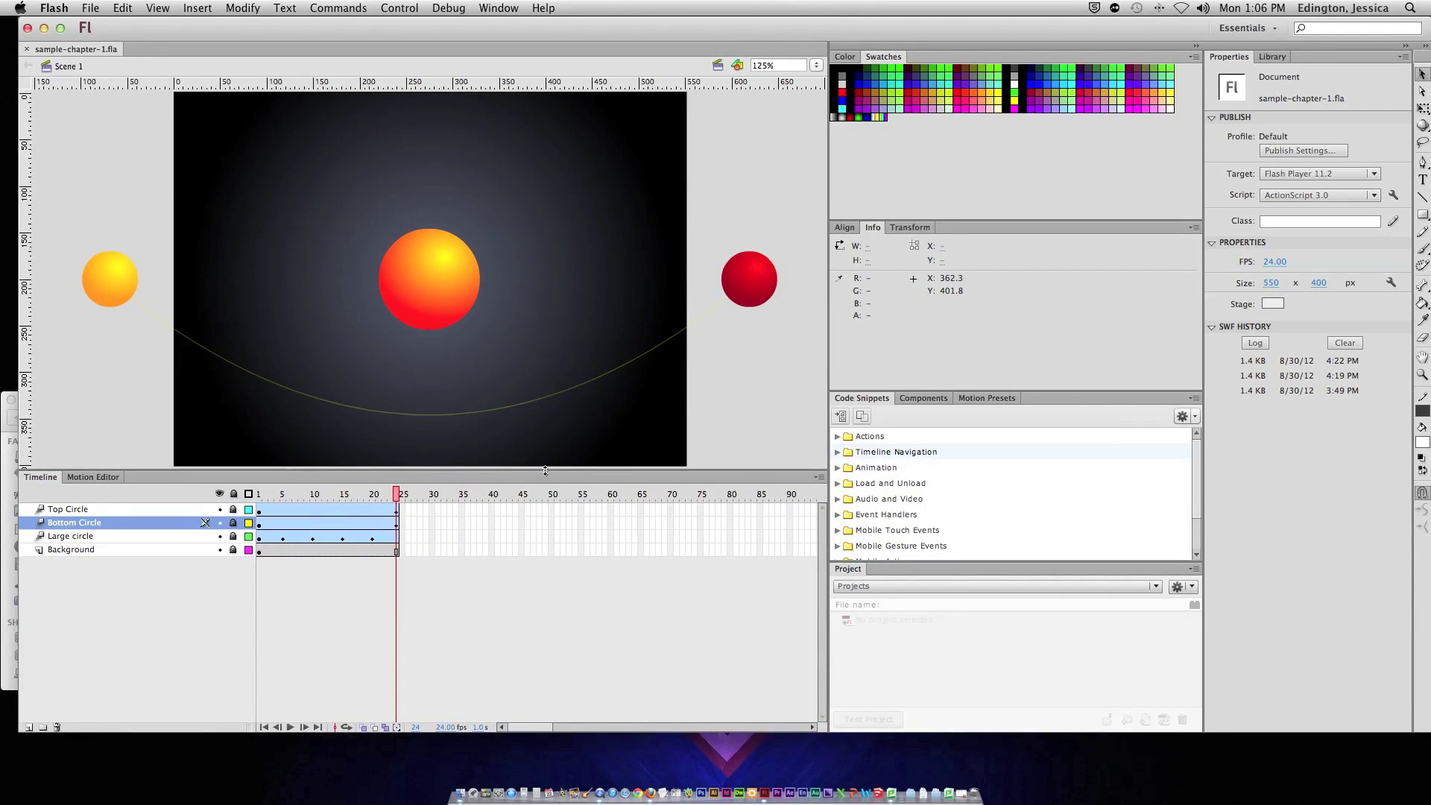
pyautogui.click(496, 9)
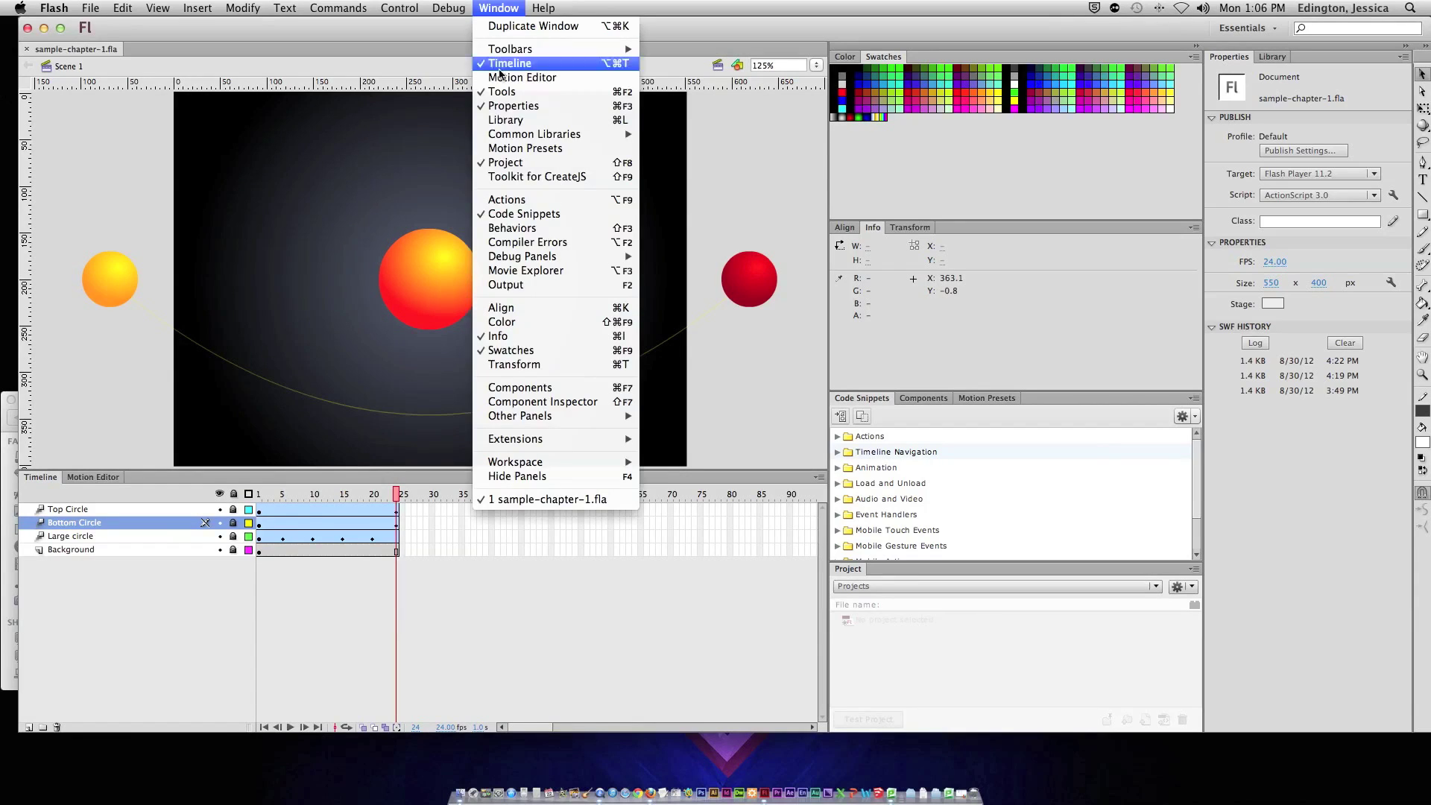
# Dock the Actions panel as a narrow left column and widen the stage area.
pyautogui.click(510, 201)
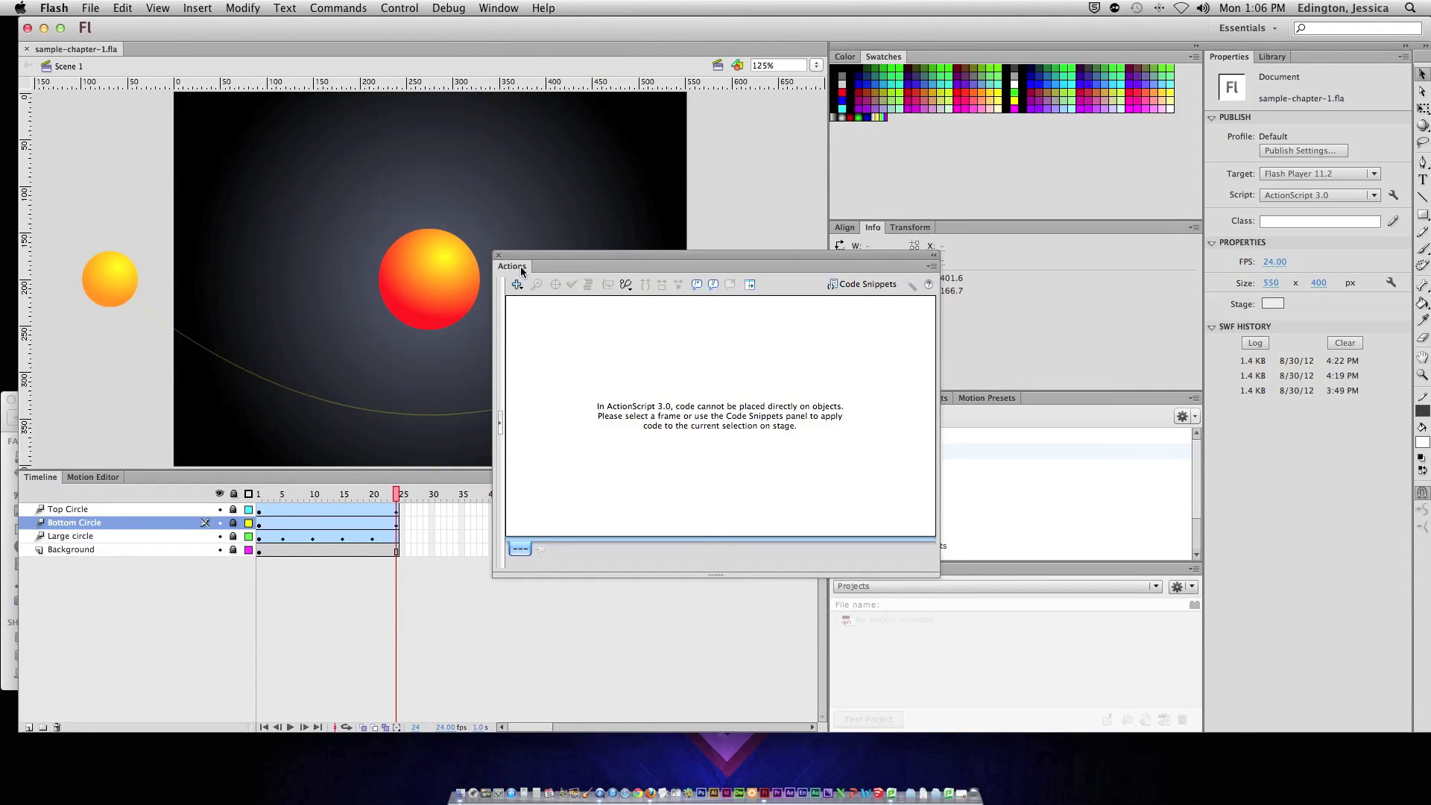
pyautogui.moveTo(522, 270); pyautogui.dragTo(23, 214)
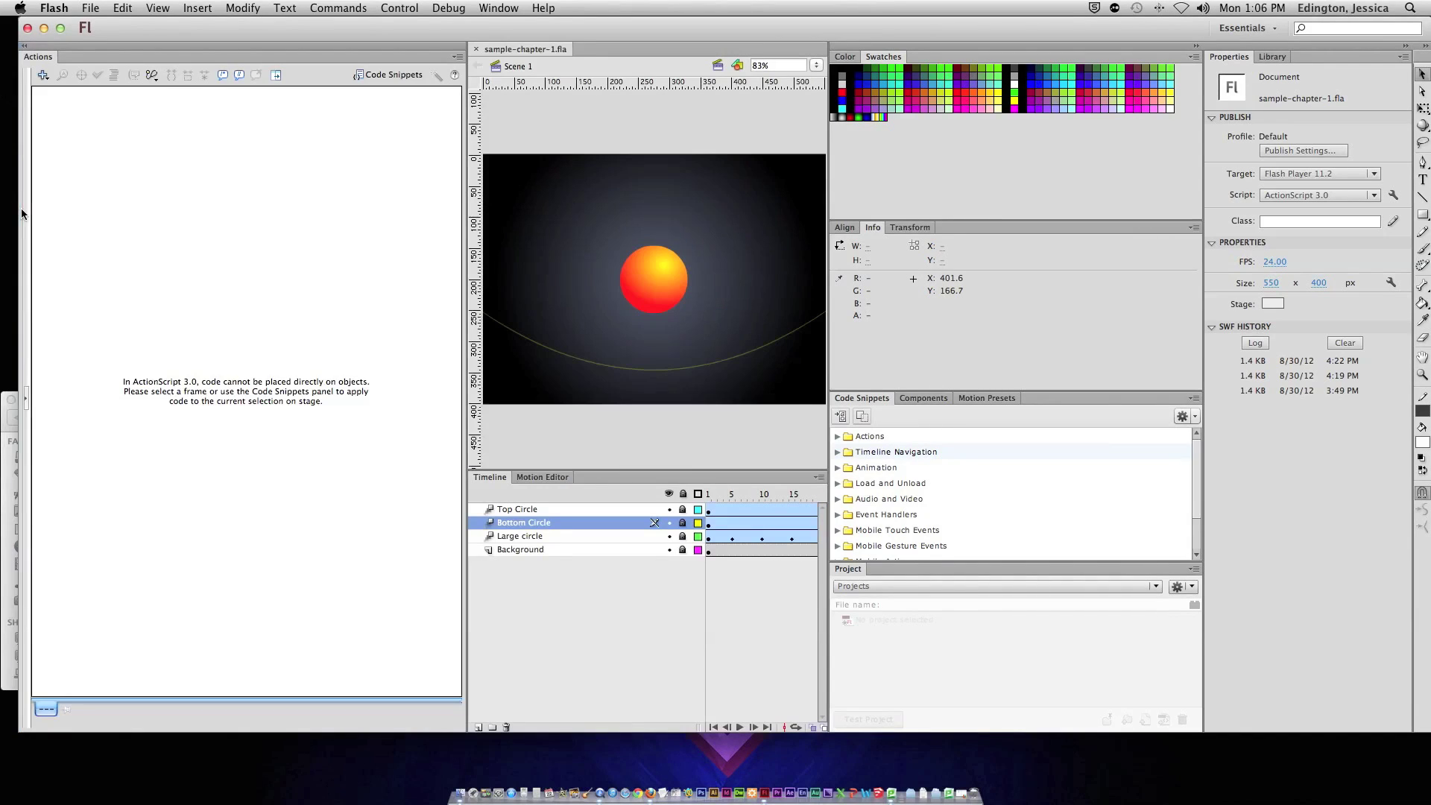
pyautogui.moveTo(463, 139); pyautogui.dragTo(348, 139)
pyautogui.moveTo(828, 141); pyautogui.dragTo(991, 146)
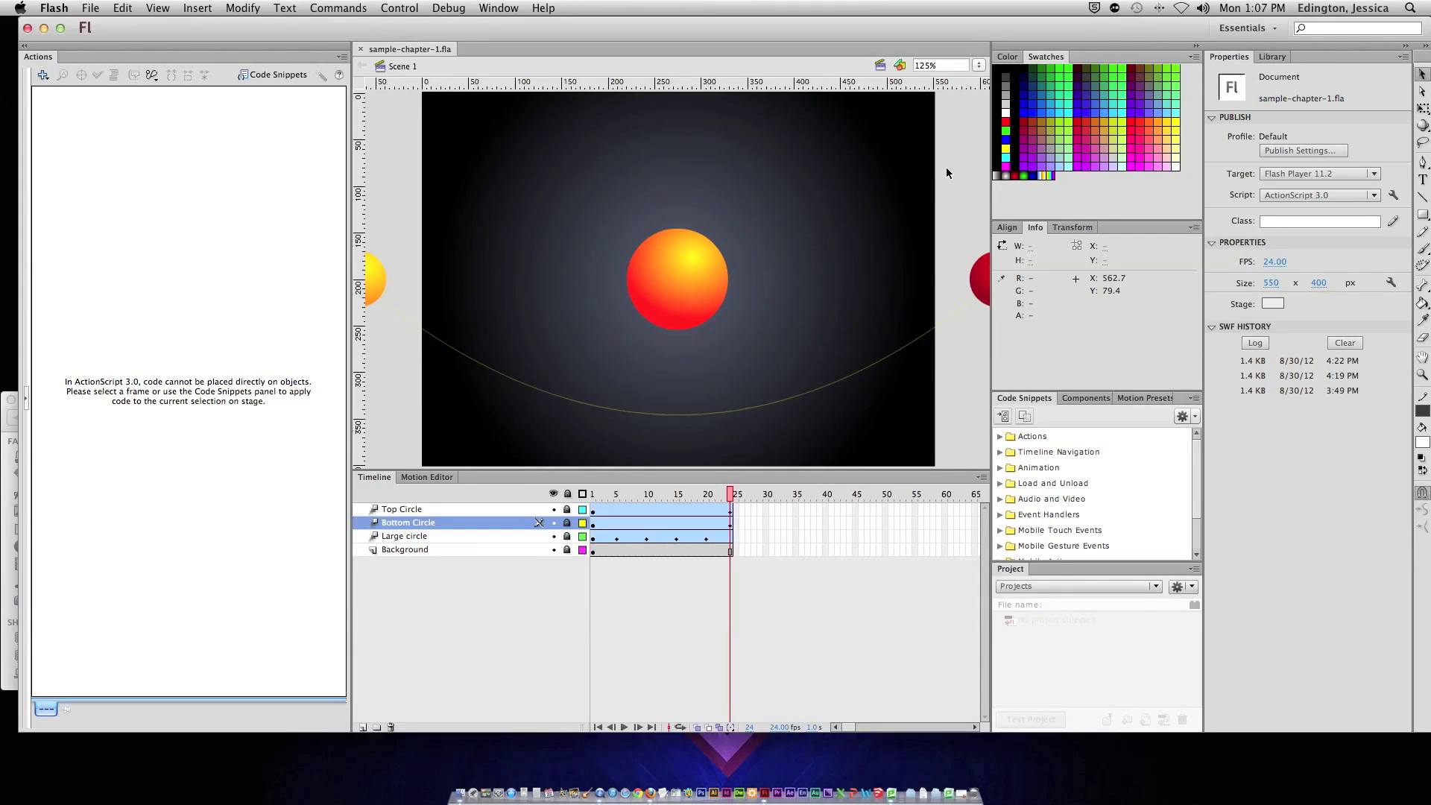
# Save the current layout as a new workspace named with the user's first name.
pyautogui.click(1245, 31)
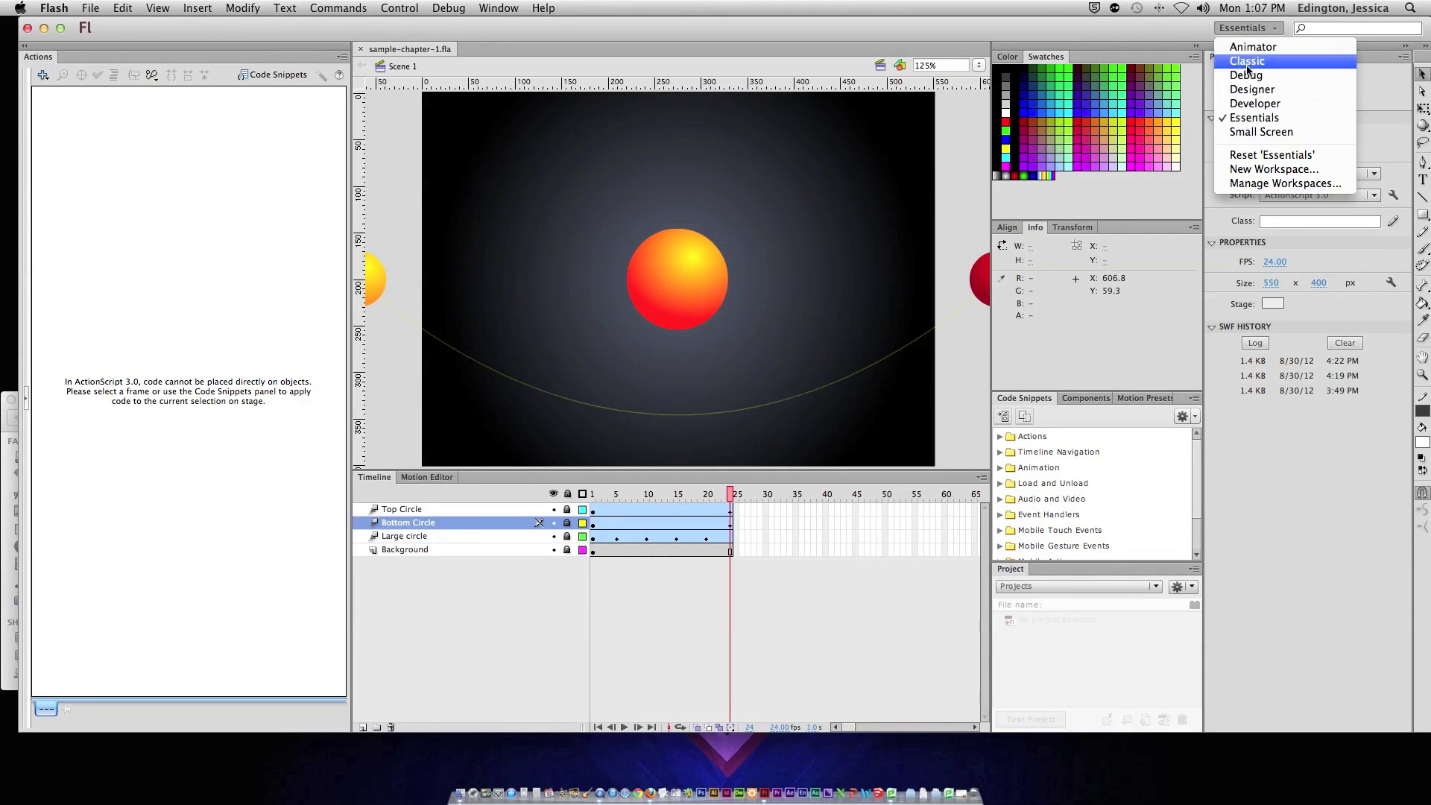
pyautogui.click(1261, 169)
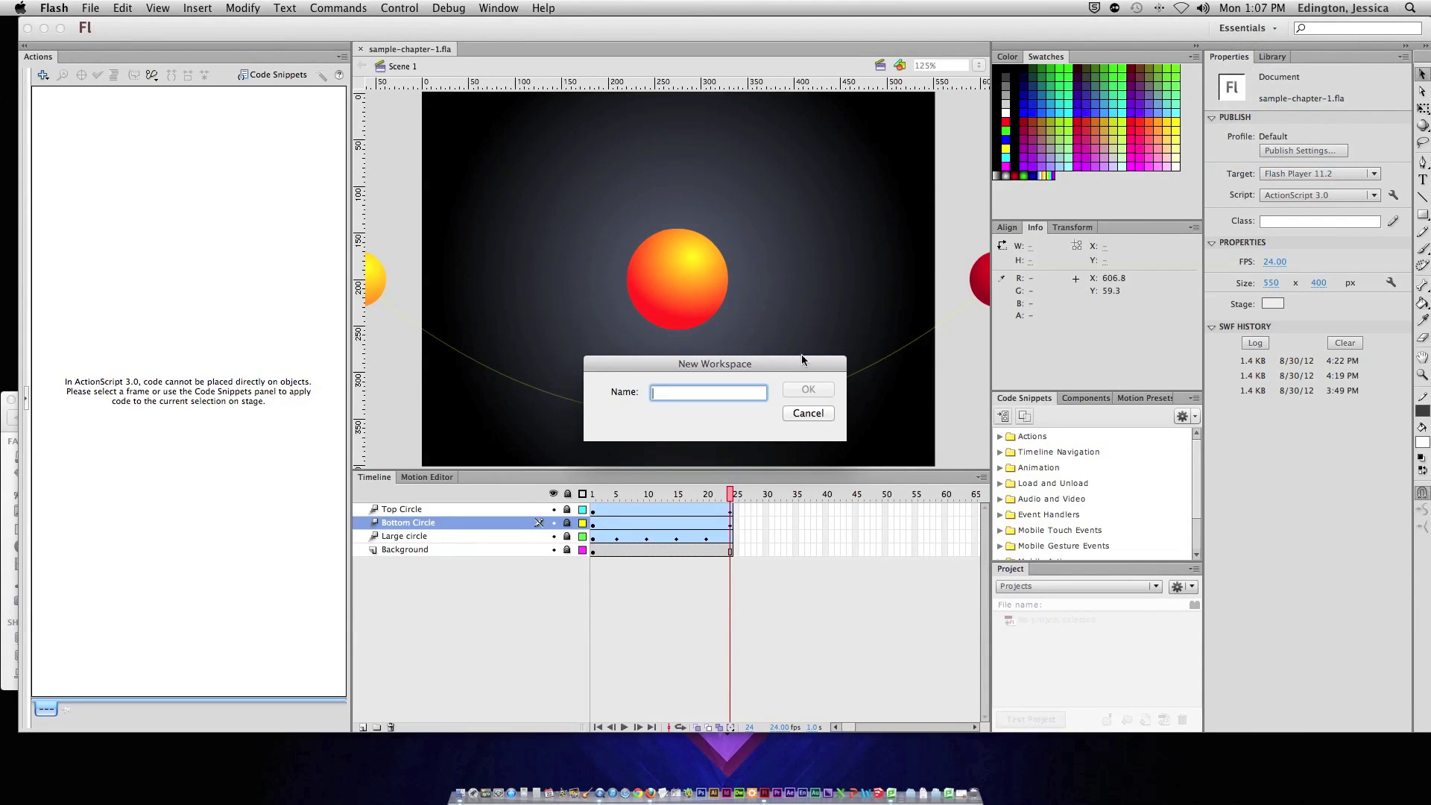
pyautogui.write('Jessica')
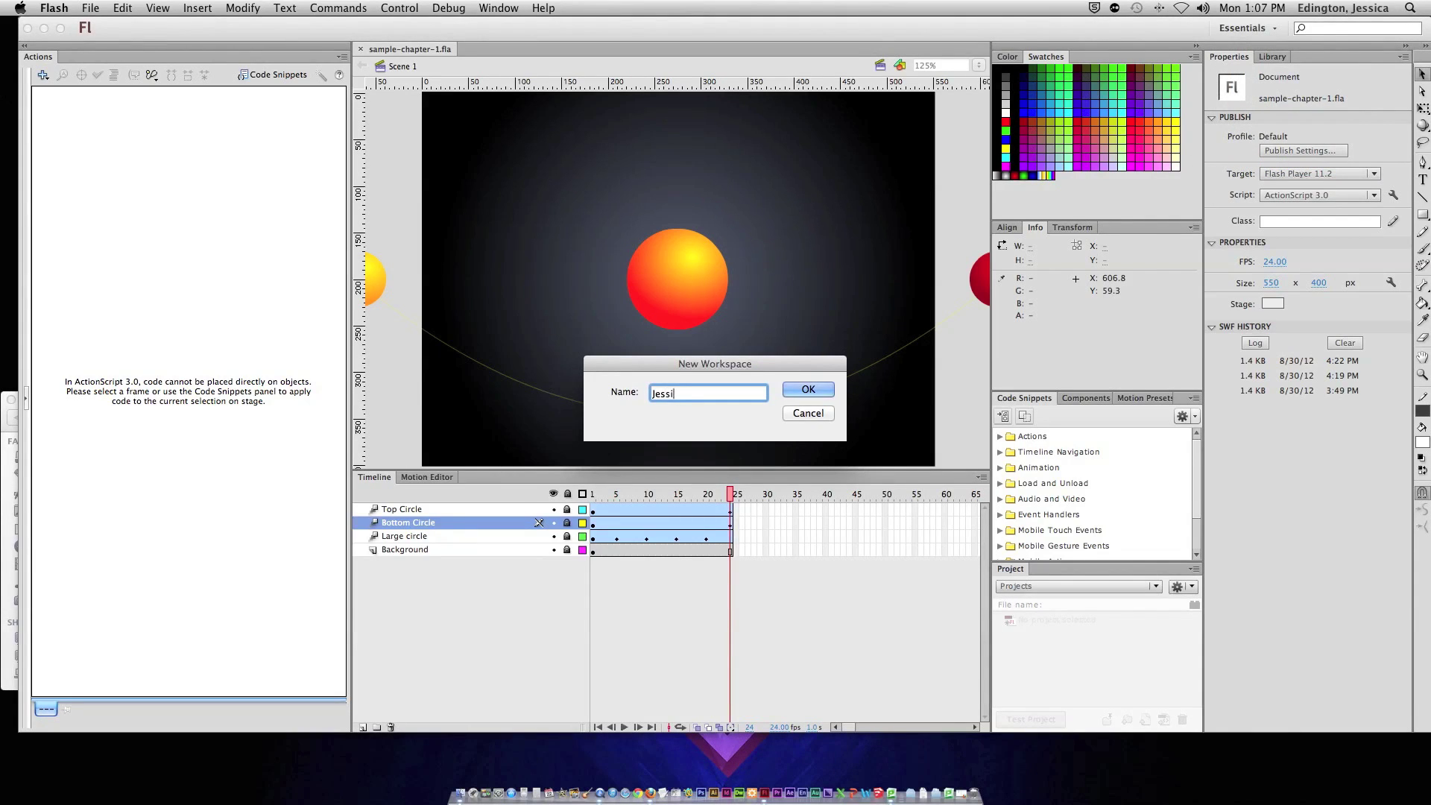
pyautogui.click(809, 389)
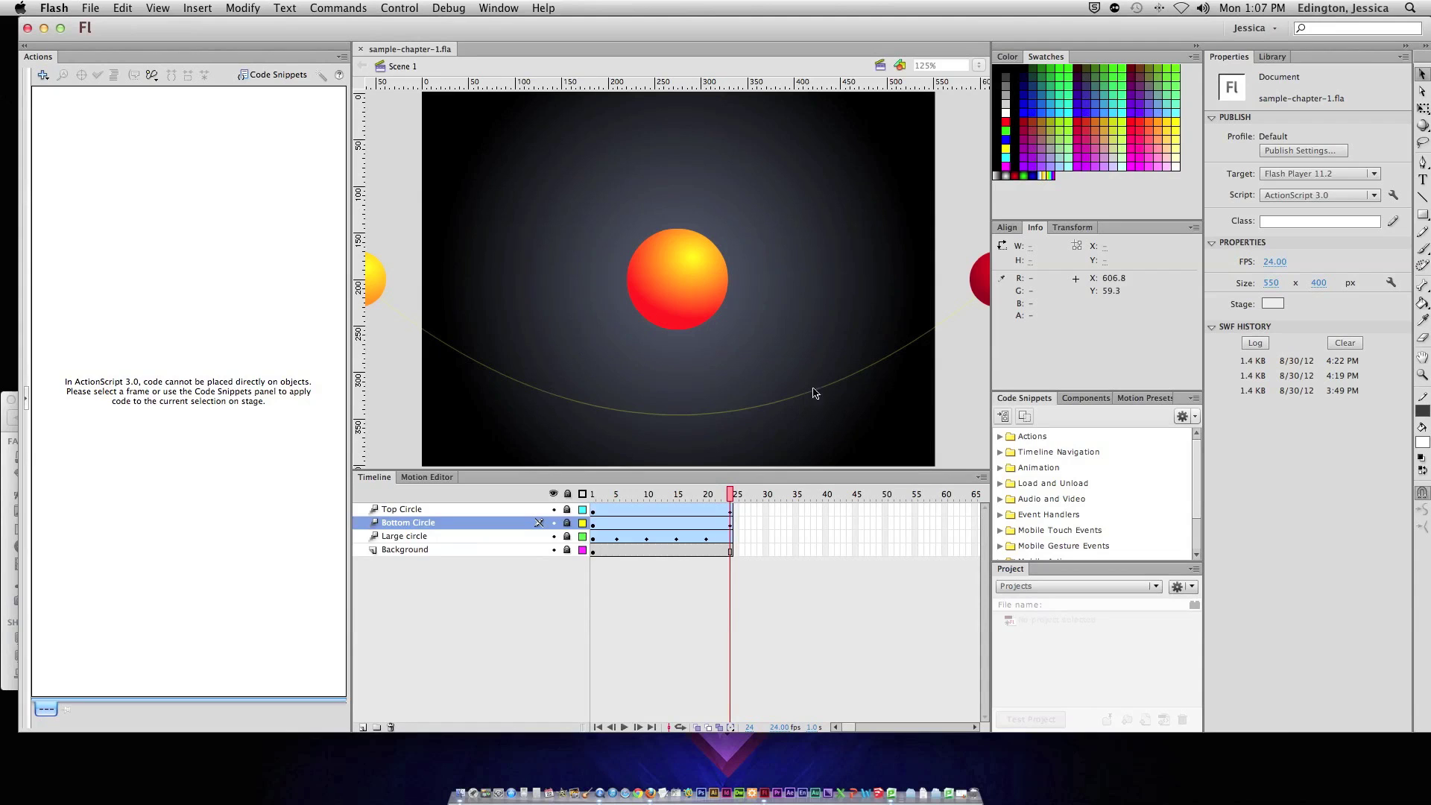
pyautogui.click(1256, 27)
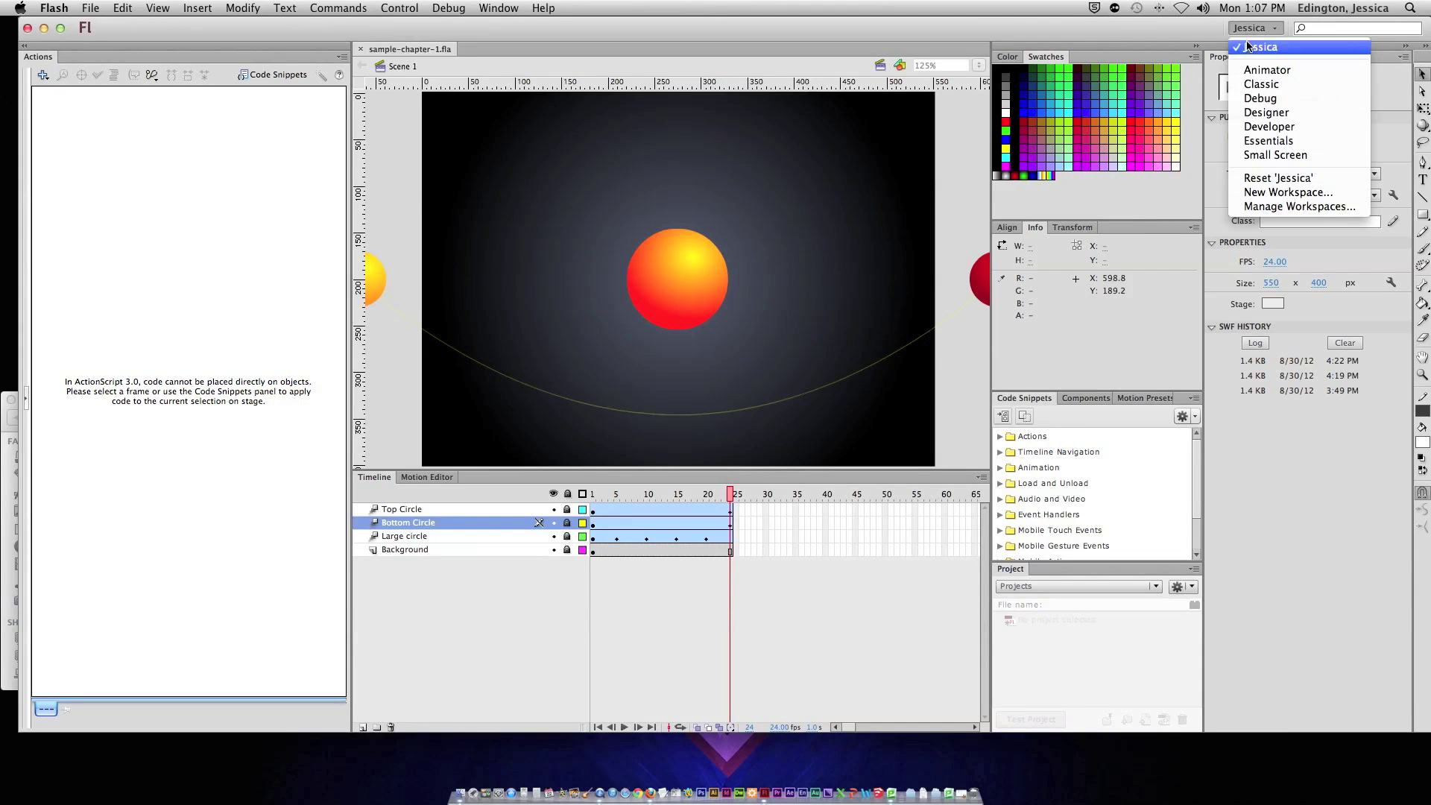
# Switch to the built-in Designer workspace, then reopen the workspace list.
pyautogui.click(1271, 113)
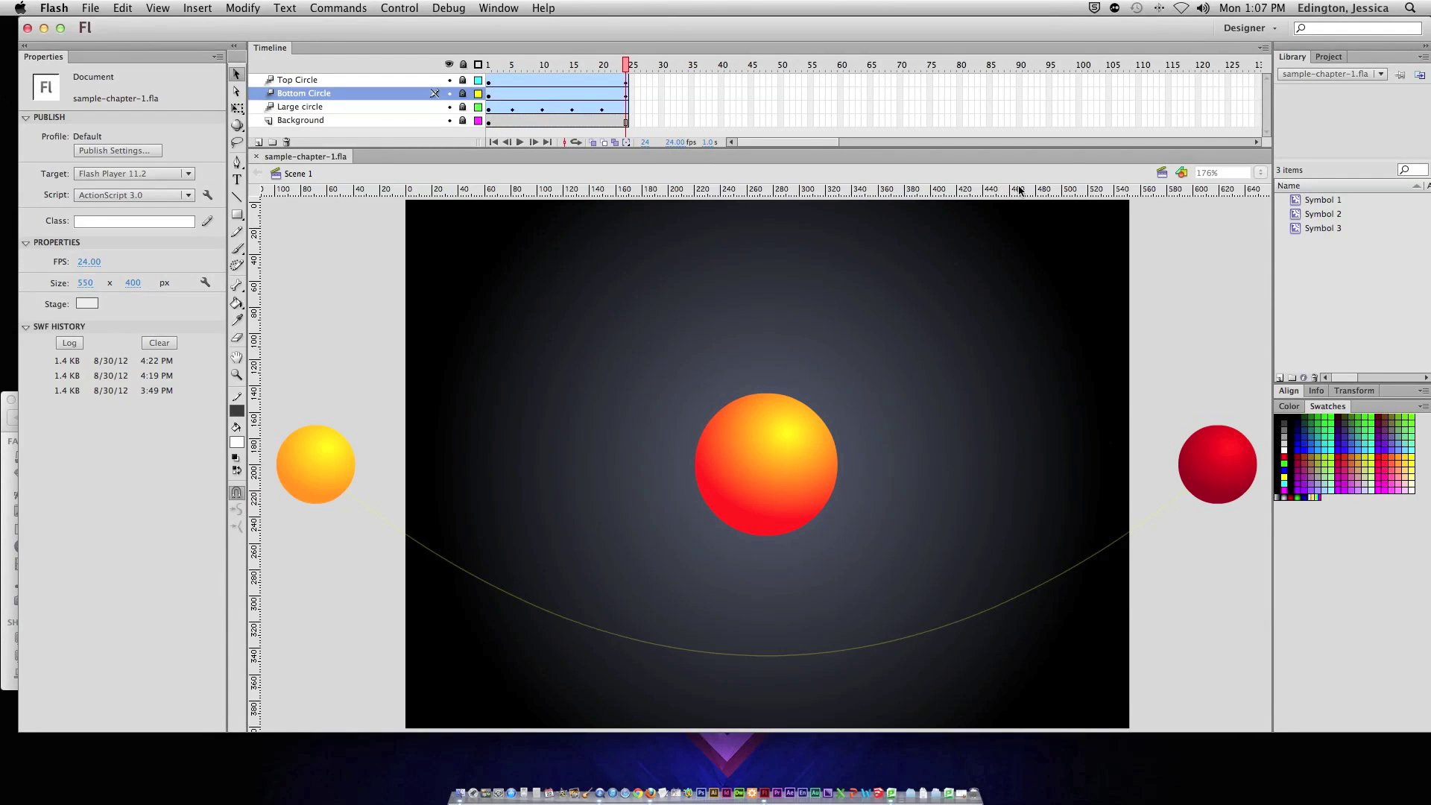
pyautogui.click(1240, 30)
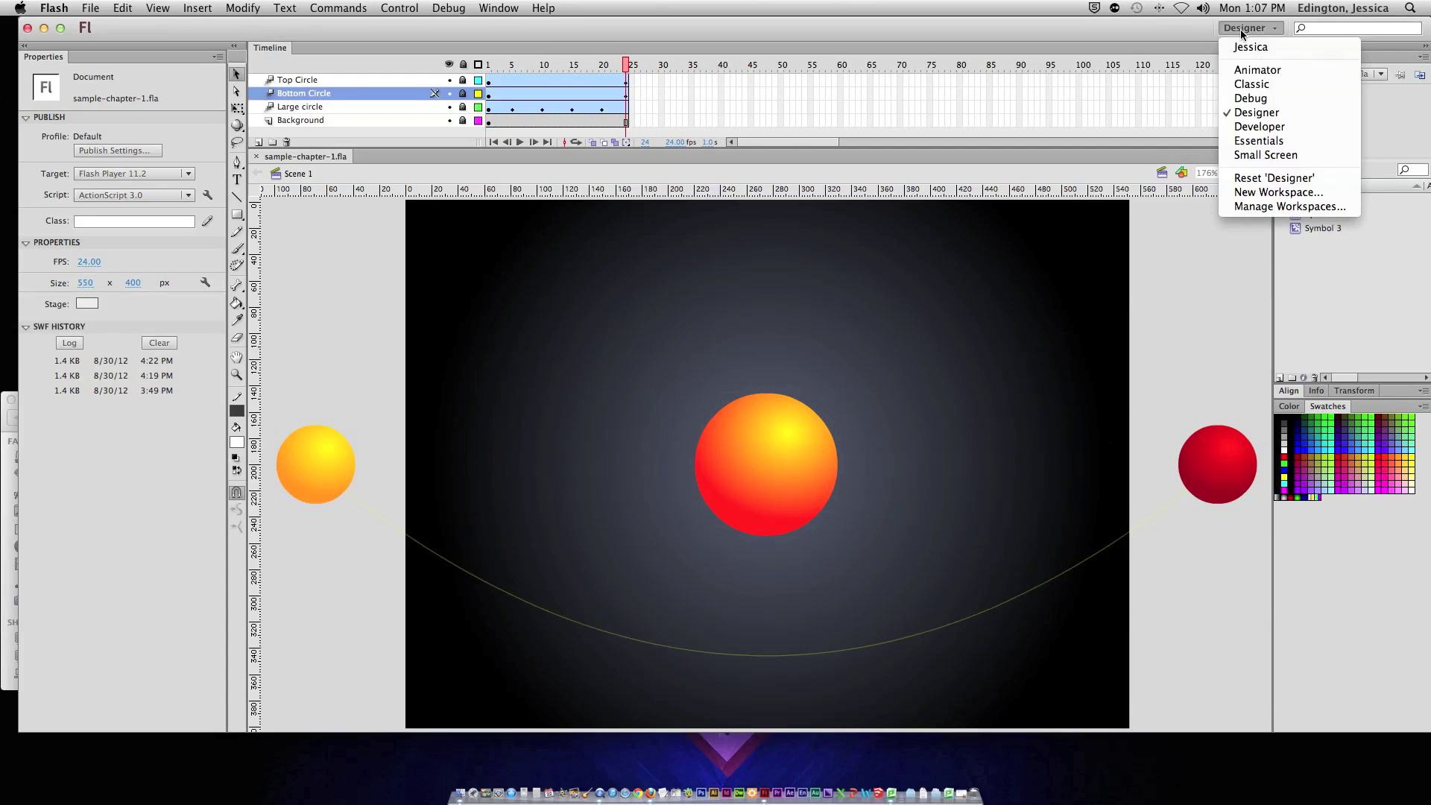